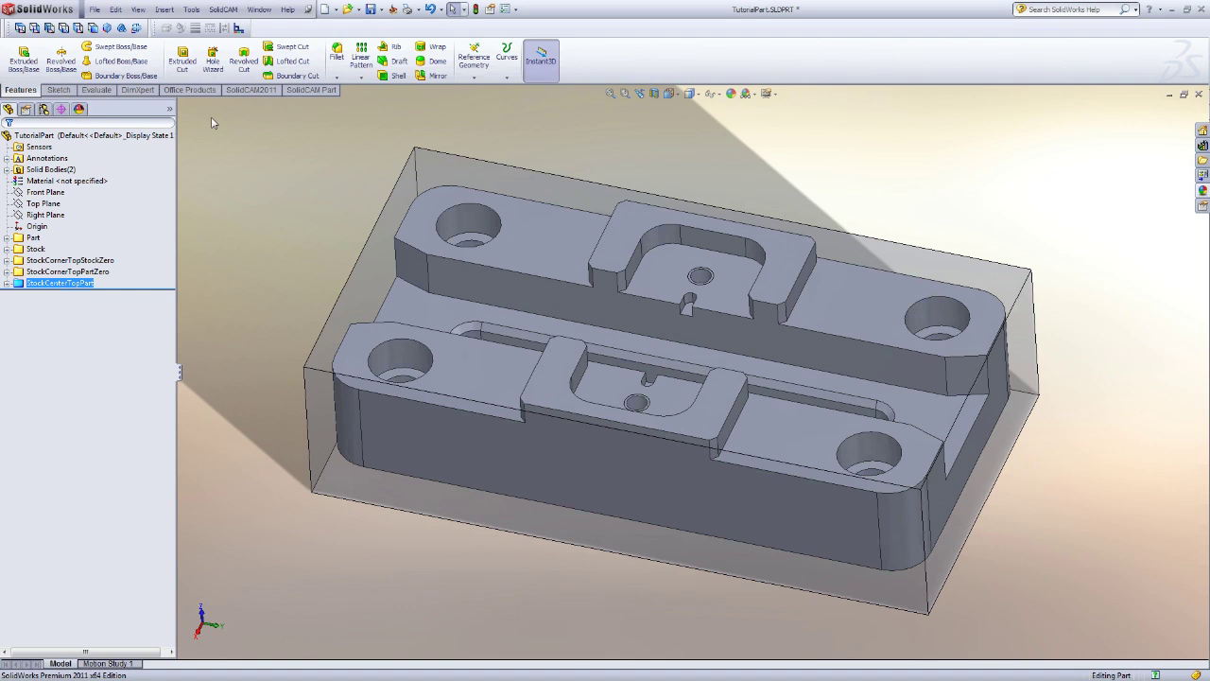
- Start a new milling CAM-part from the TutorialPart model and save the unsaved document
{"action": "left_click", "coordinate": [221, 12]}
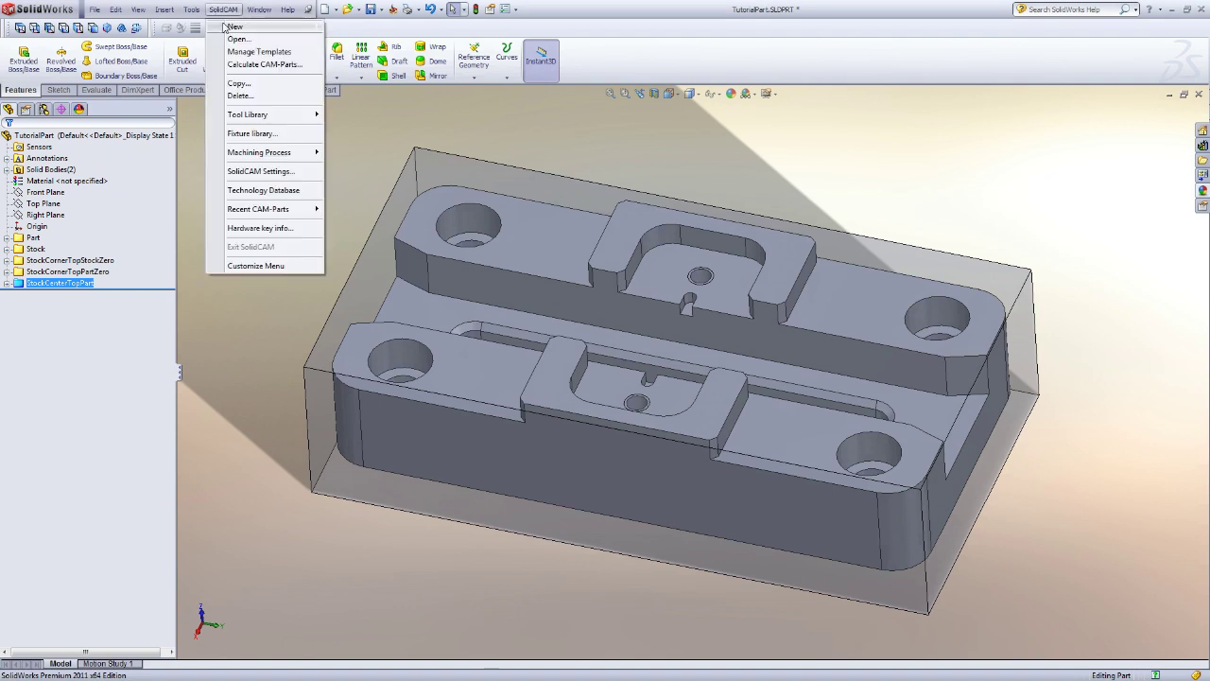
{"action": "mouse_move", "coordinate": [231, 27]}
{"action": "left_click", "coordinate": [354, 28]}
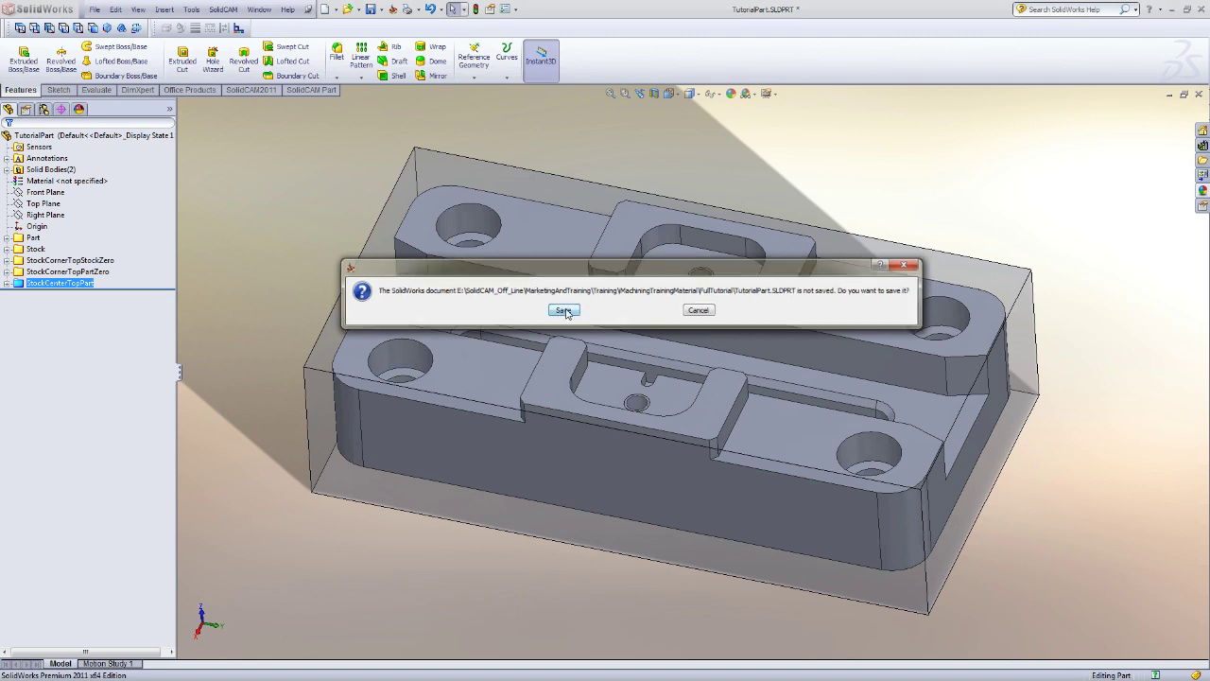
{"action": "left_click", "coordinate": [562, 312]}
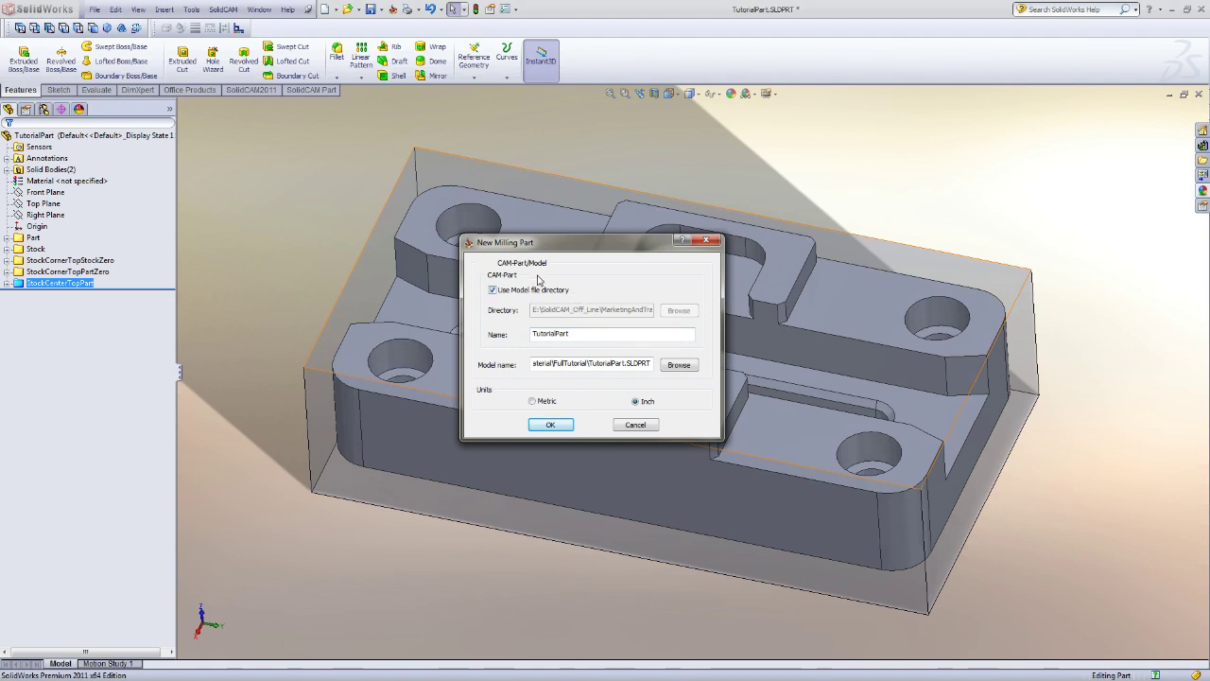
- Try the CAM-part's default user directory in place of the model file directory, and restore the model file directory
{"action": "left_click_drag", "start_coordinate": [546, 247], "coordinate": [547, 259]}
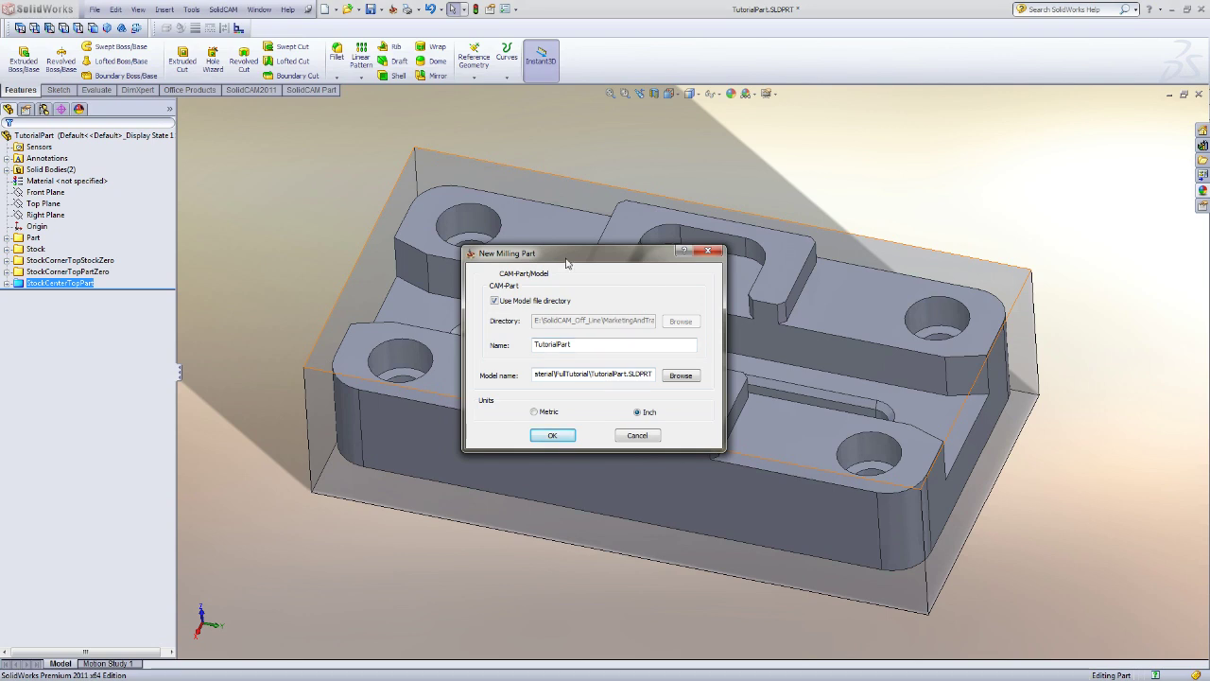
{"action": "left_click", "coordinate": [494, 301]}
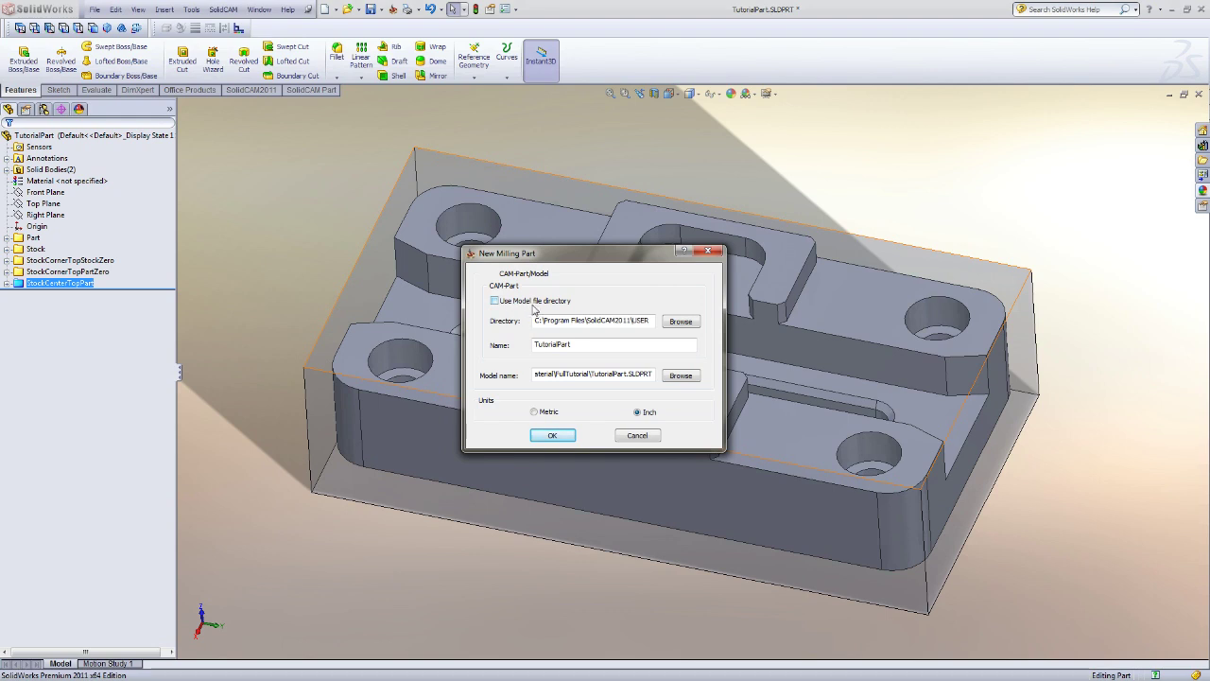
{"action": "left_click", "coordinate": [539, 301]}
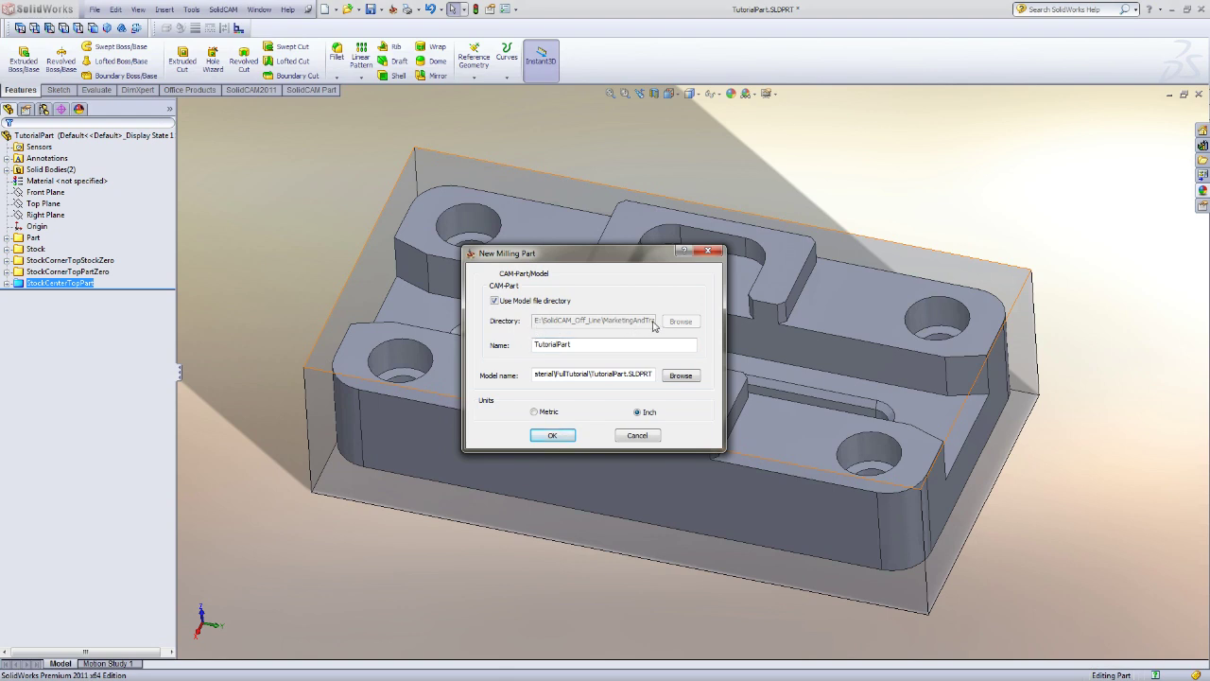
{"action": "left_click", "coordinate": [554, 303]}
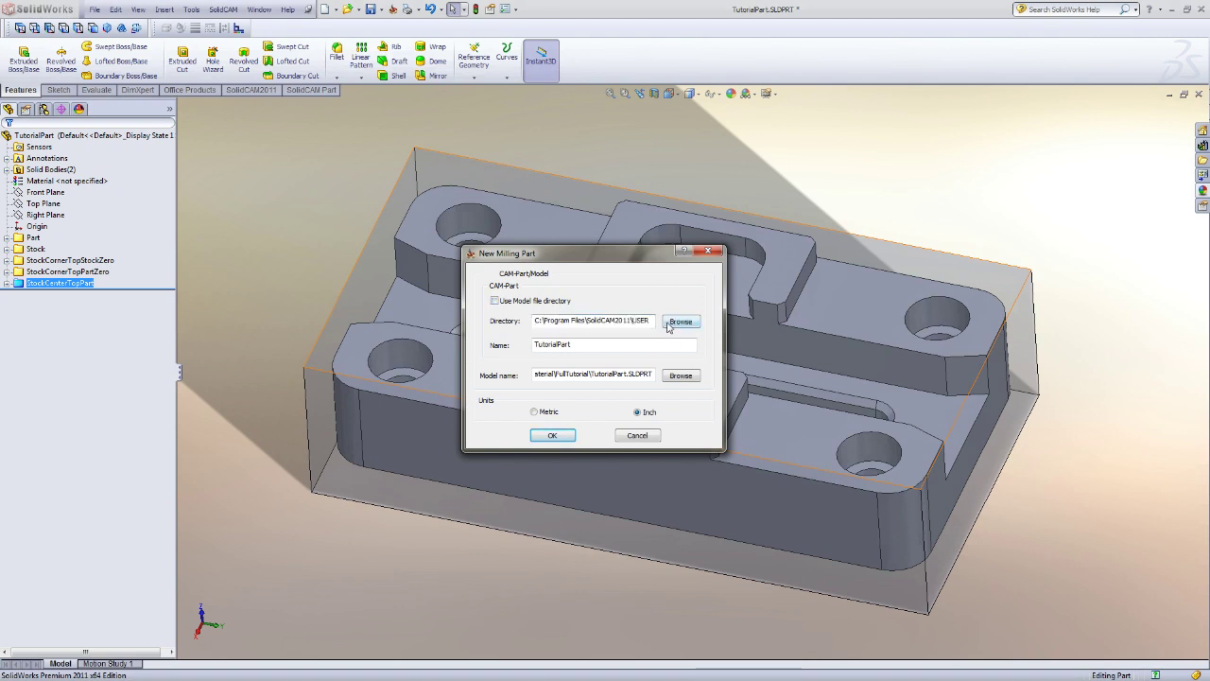
{"action": "left_click", "coordinate": [507, 302]}
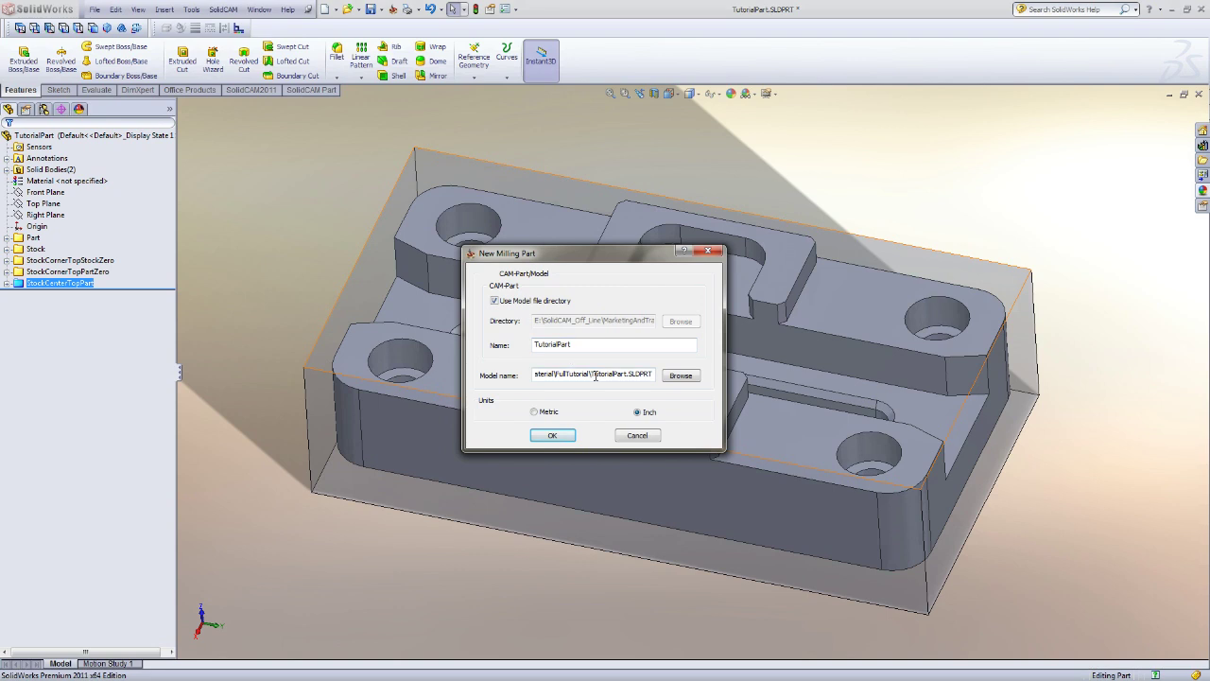
- Check the model file name and create the milling CAM-part TutorialPart with inch units
{"action": "left_click_drag", "start_coordinate": [571, 374], "coordinate": [652, 374]}
{"action": "left_click", "coordinate": [646, 373]}
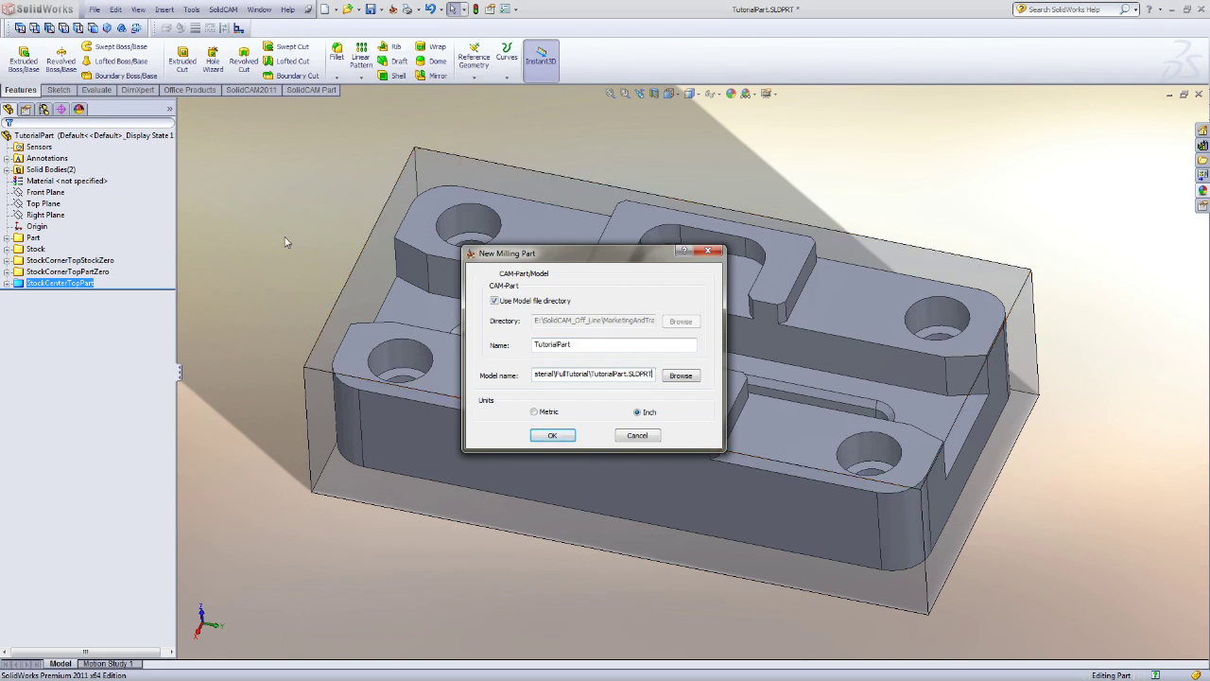
{"action": "left_click_drag", "start_coordinate": [555, 373], "coordinate": [654, 374]}
{"action": "left_click", "coordinate": [637, 373]}
{"action": "left_click_drag", "start_coordinate": [614, 253], "coordinate": [601, 252]}
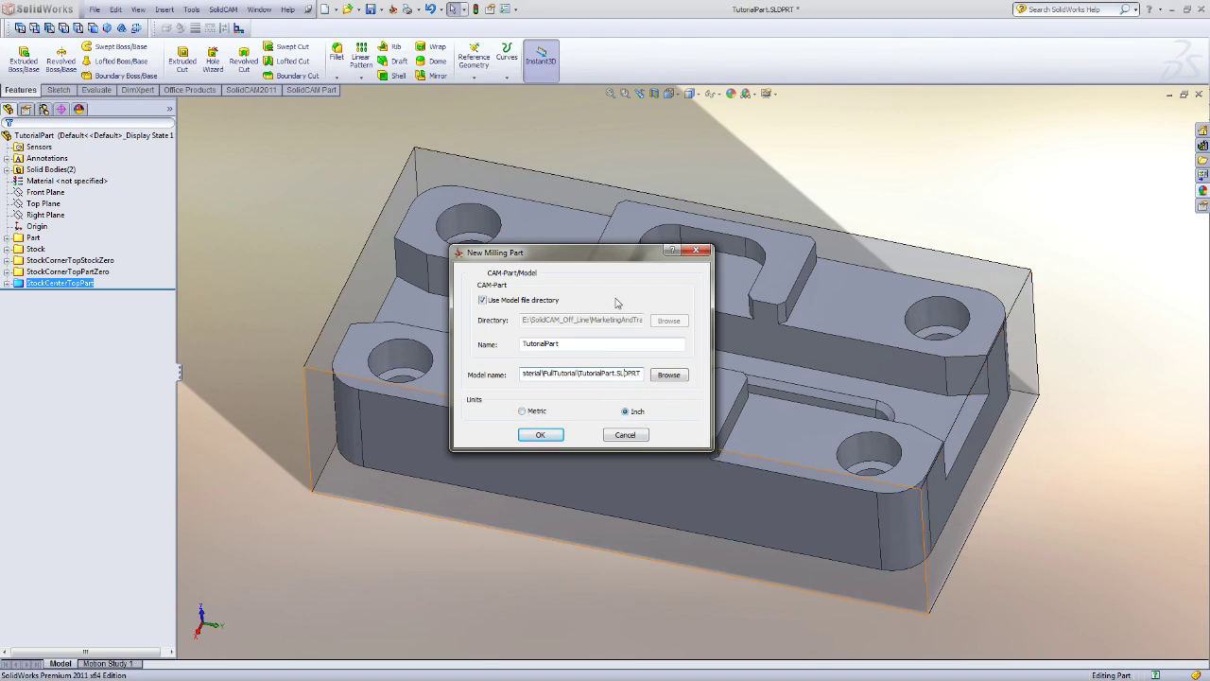
{"action": "left_click", "coordinate": [555, 438]}
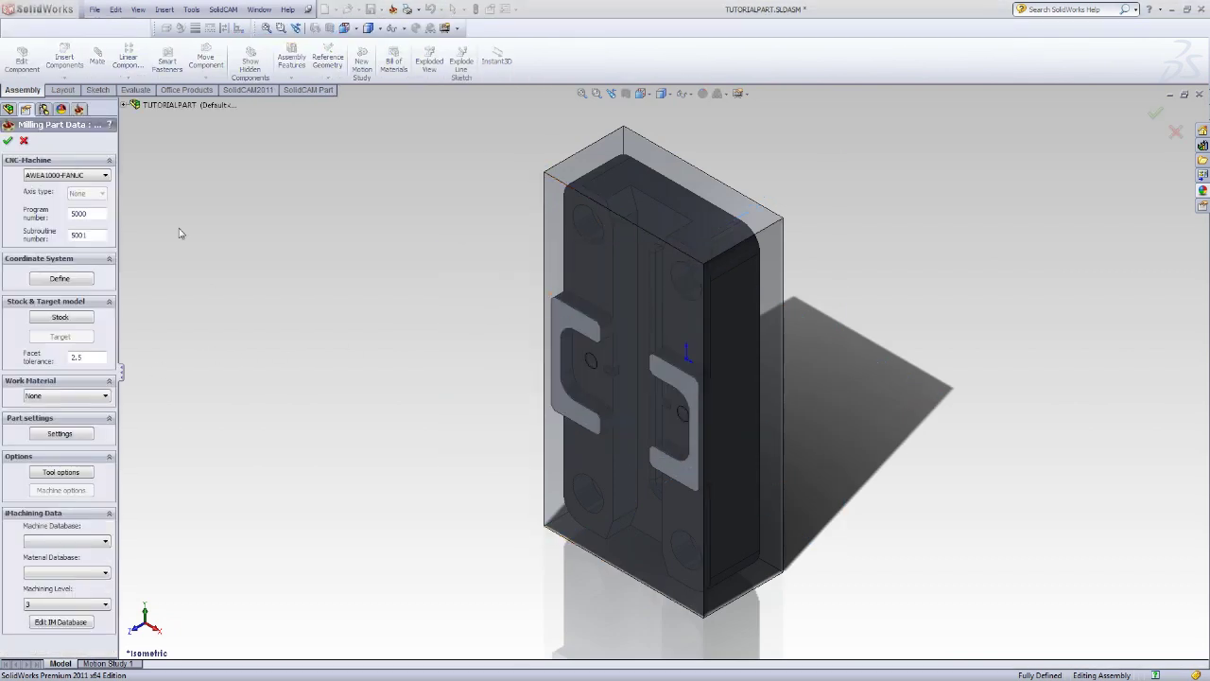
- Set the CNC machine of the milling part to gMilling_Haas_3x
{"action": "middle_click_drag", "start_coordinate": [359, 338], "coordinate": [304, 237]}
{"action": "middle_click_drag", "start_coordinate": [761, 286], "coordinate": [711, 349]}
{"action": "middle_click_drag", "start_coordinate": [249, 262], "coordinate": [160, 270]}
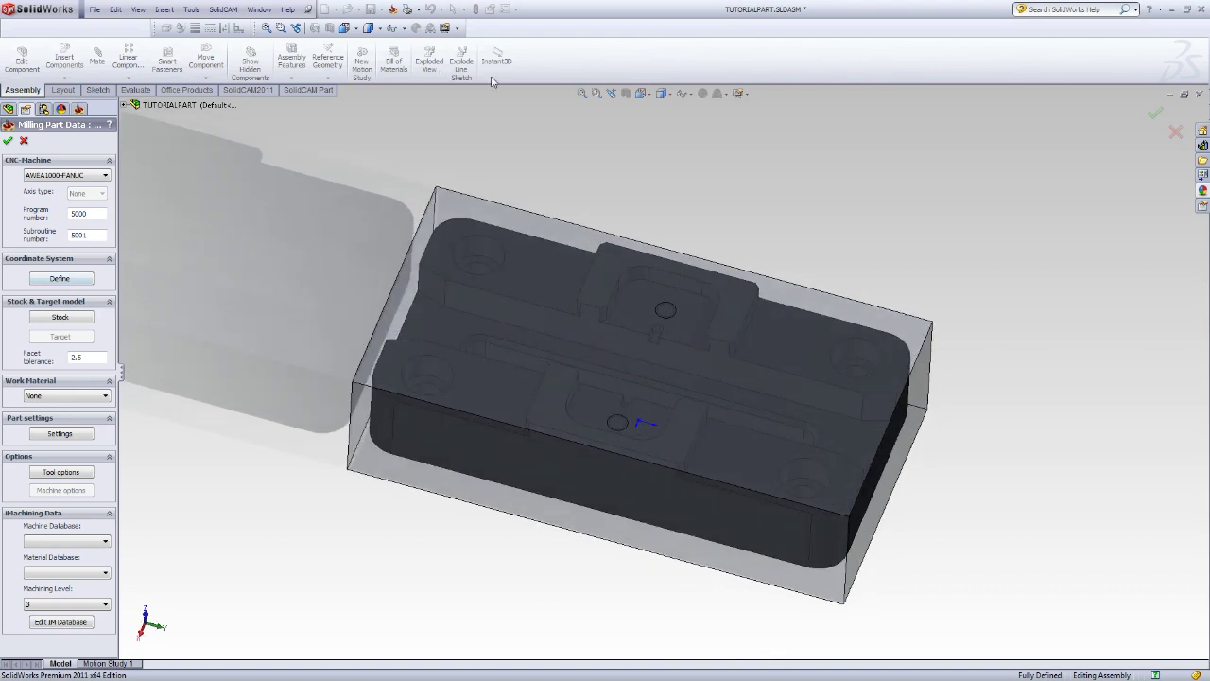
{"action": "left_click", "coordinate": [47, 176]}
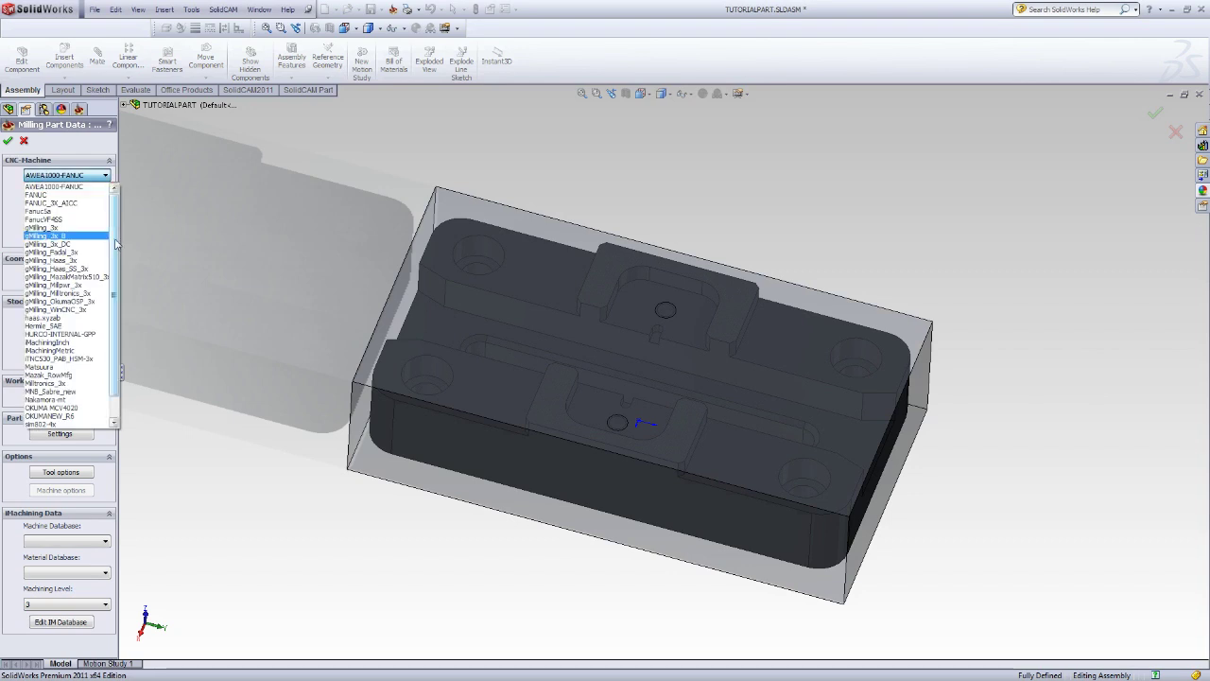
{"action": "left_click", "coordinate": [50, 178]}
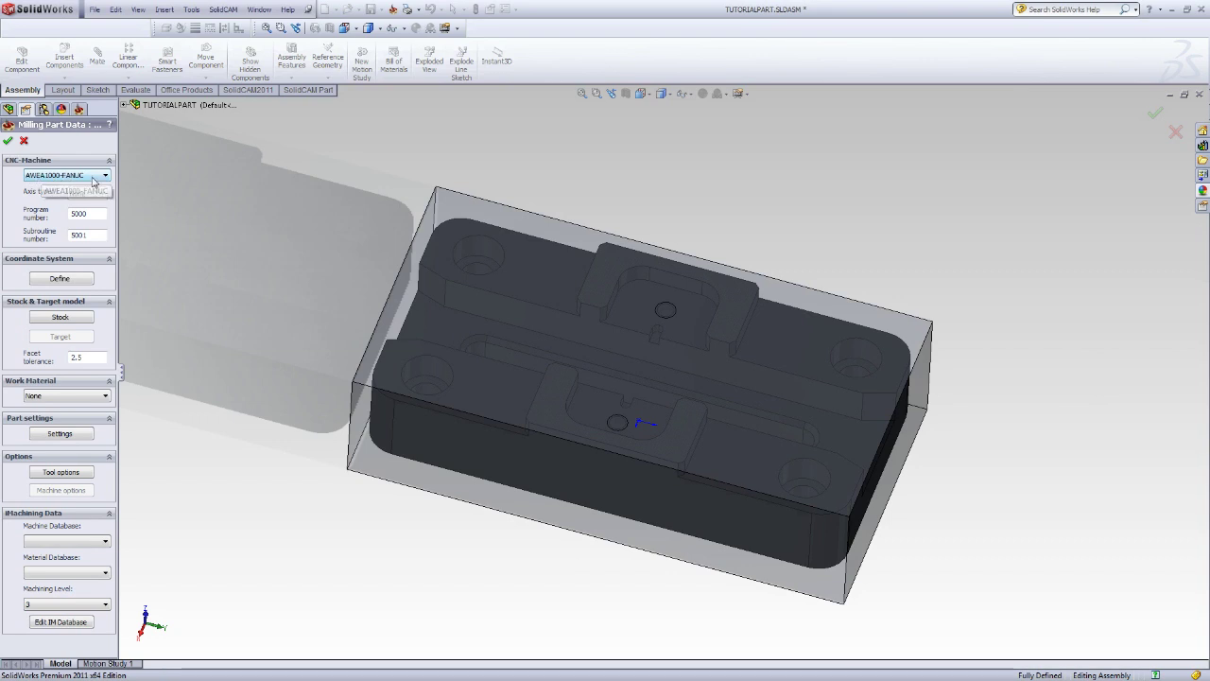
{"action": "left_click", "coordinate": [90, 176]}
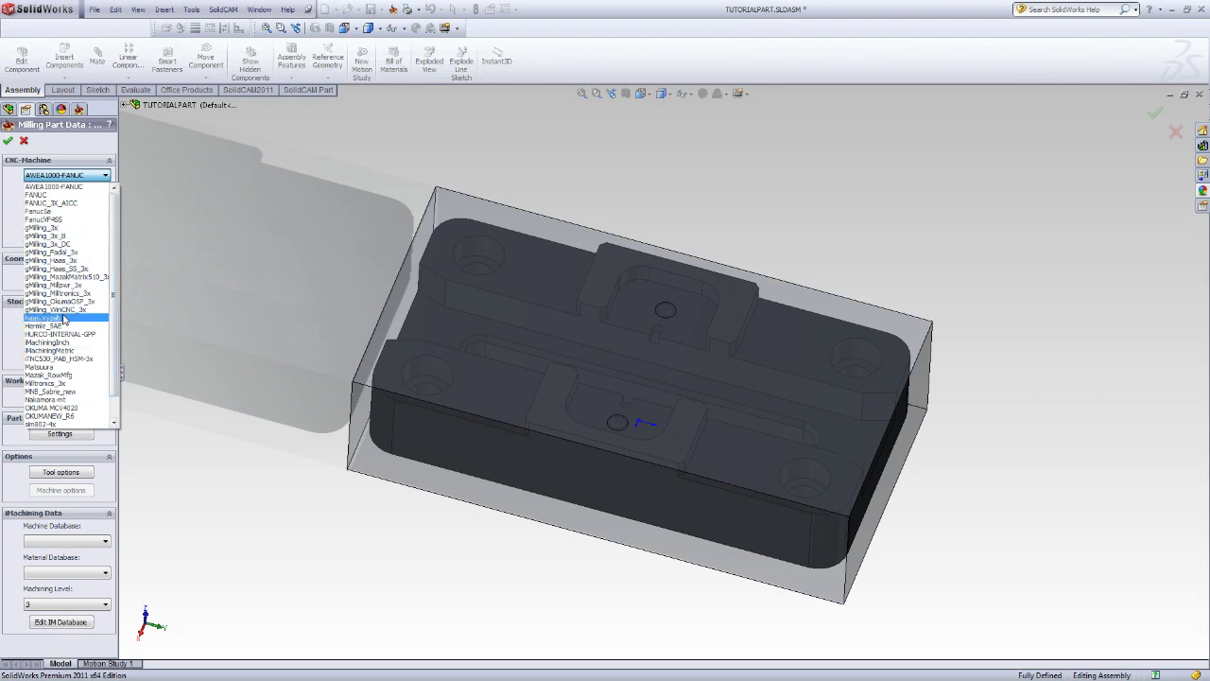
{"action": "left_click", "coordinate": [57, 260]}
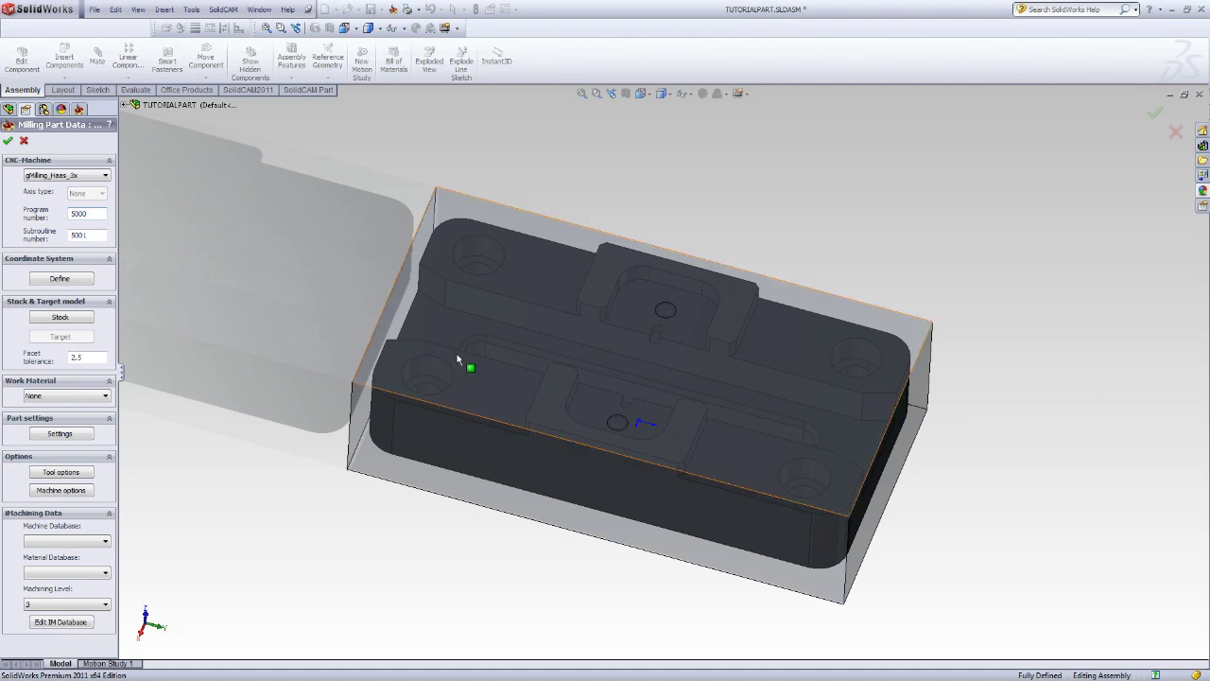
- Define machine coordinate system 1 from the model's existing Coordinate System3
{"action": "left_click", "coordinate": [59, 279]}
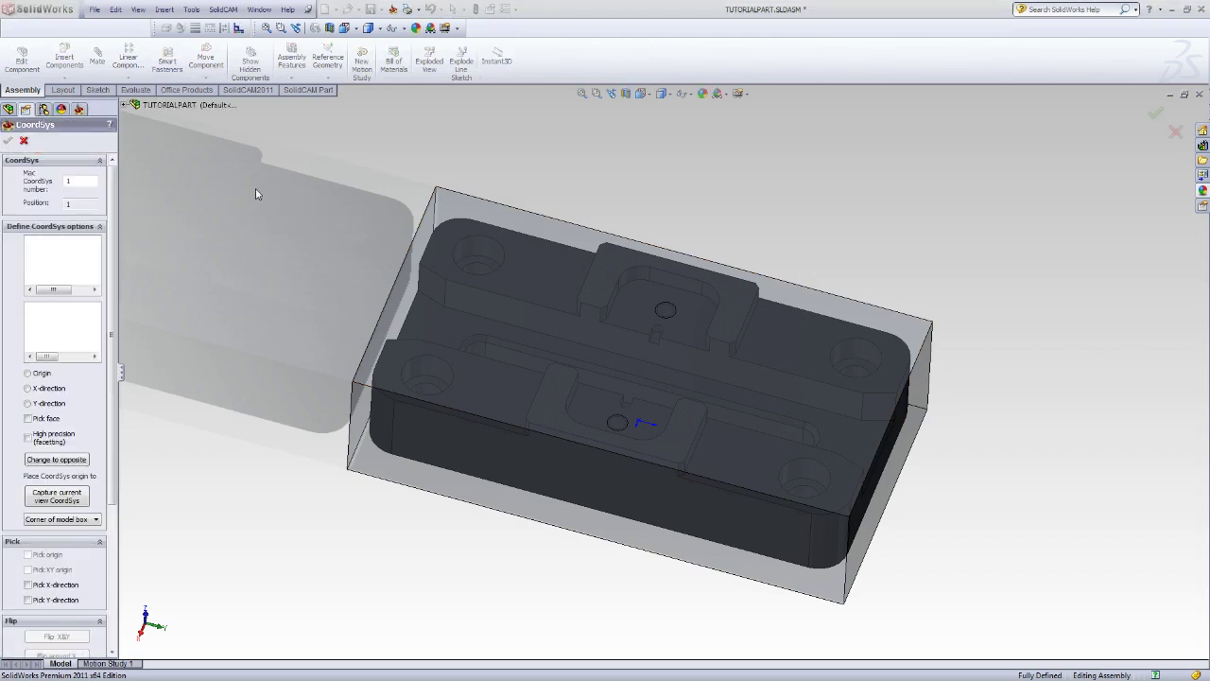
{"action": "mouse_move", "coordinate": [203, 229]}
{"action": "middle_mouse_down"}
{"action": "mouse_move", "coordinate": [184, 185]}
{"action": "mouse_move", "coordinate": [201, 217]}
{"action": "middle_mouse_up"}
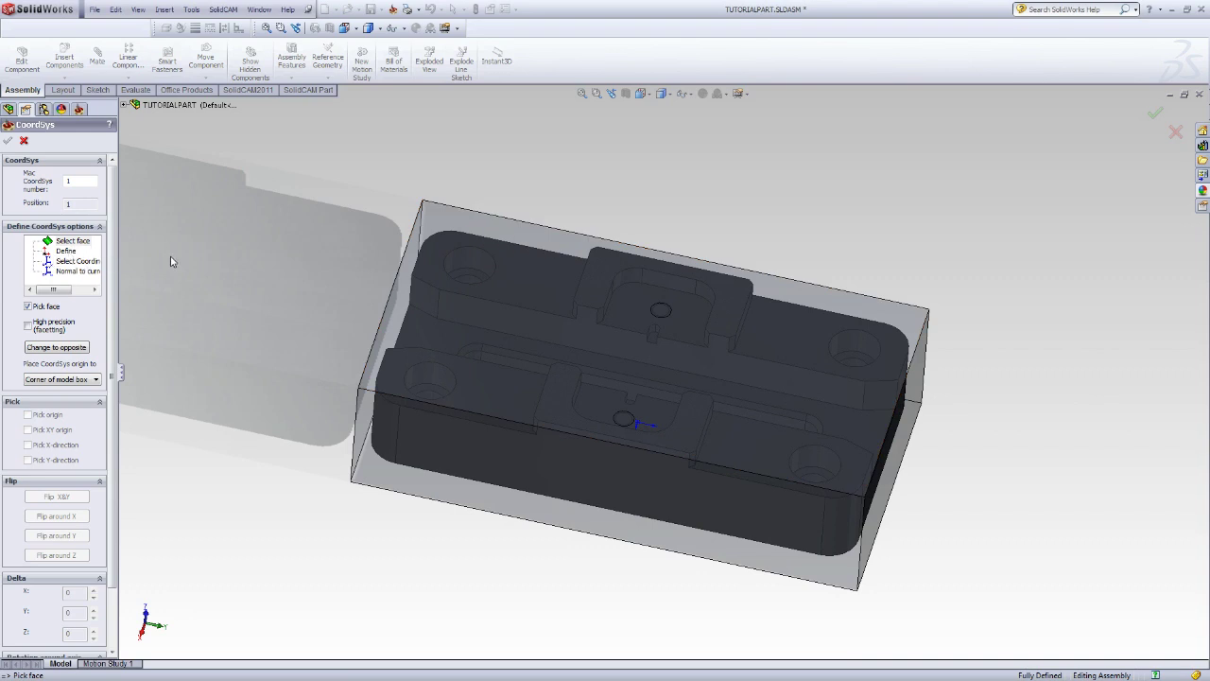
{"action": "left_click", "coordinate": [84, 261]}
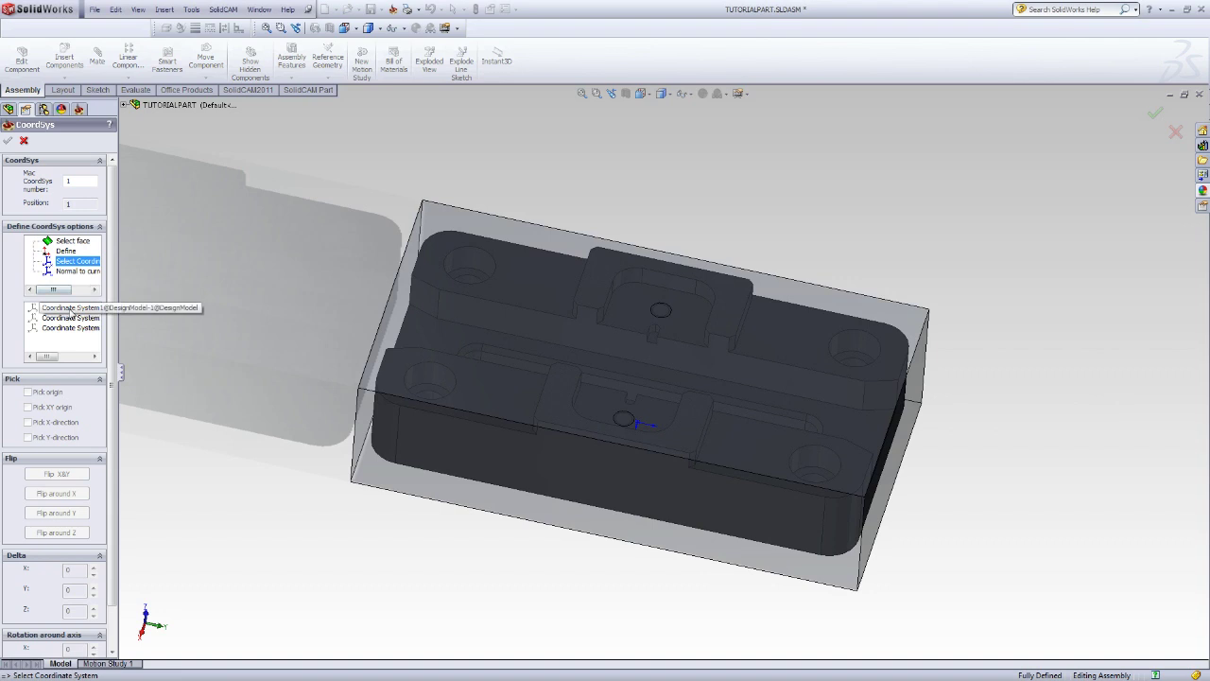
{"action": "left_click_drag", "start_coordinate": [118, 271], "coordinate": [153, 269]}
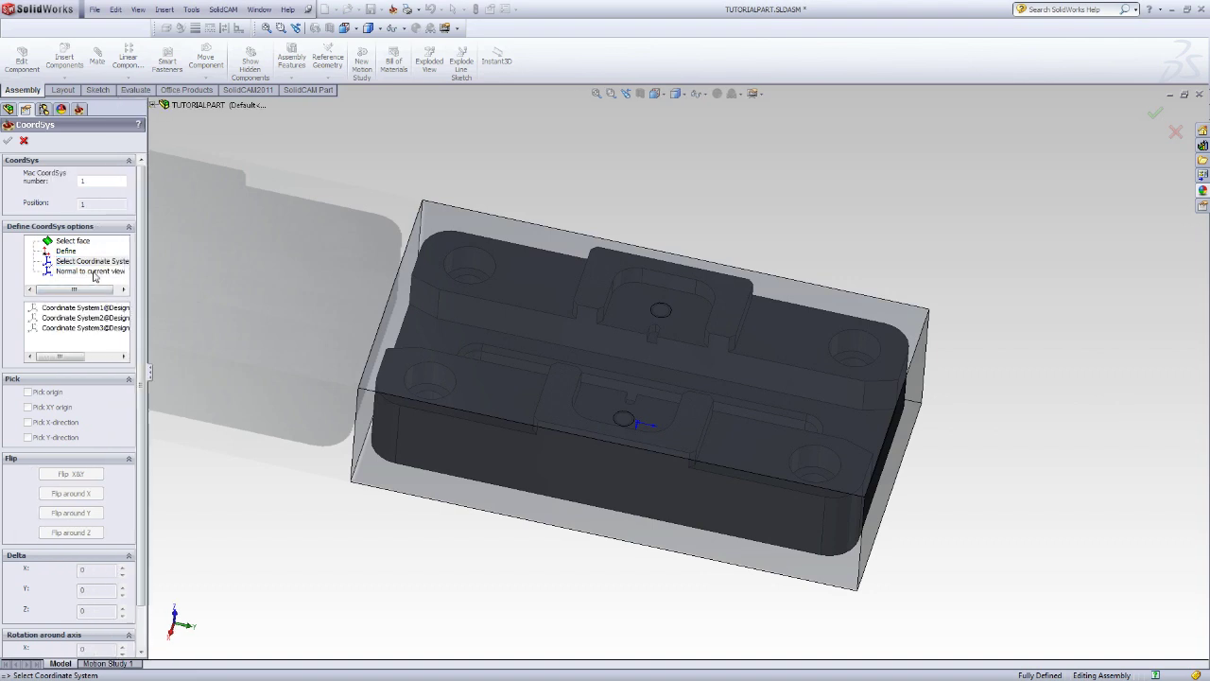
{"action": "left_click", "coordinate": [89, 328]}
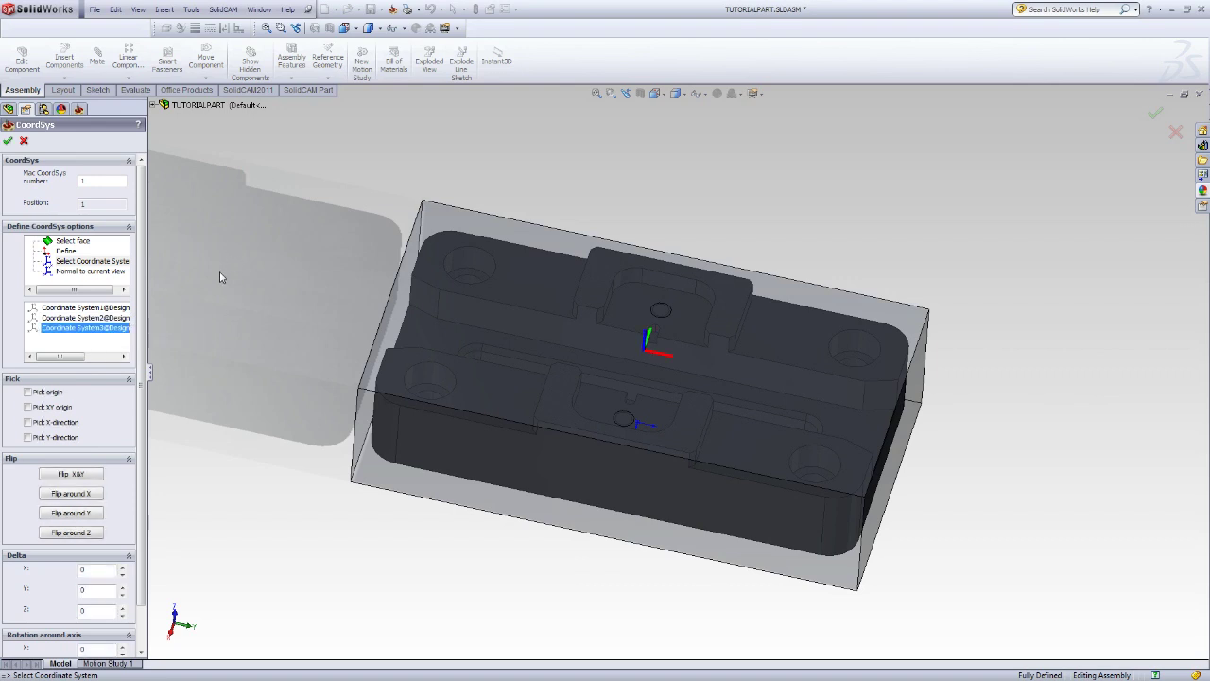
{"action": "left_click", "coordinate": [7, 140]}
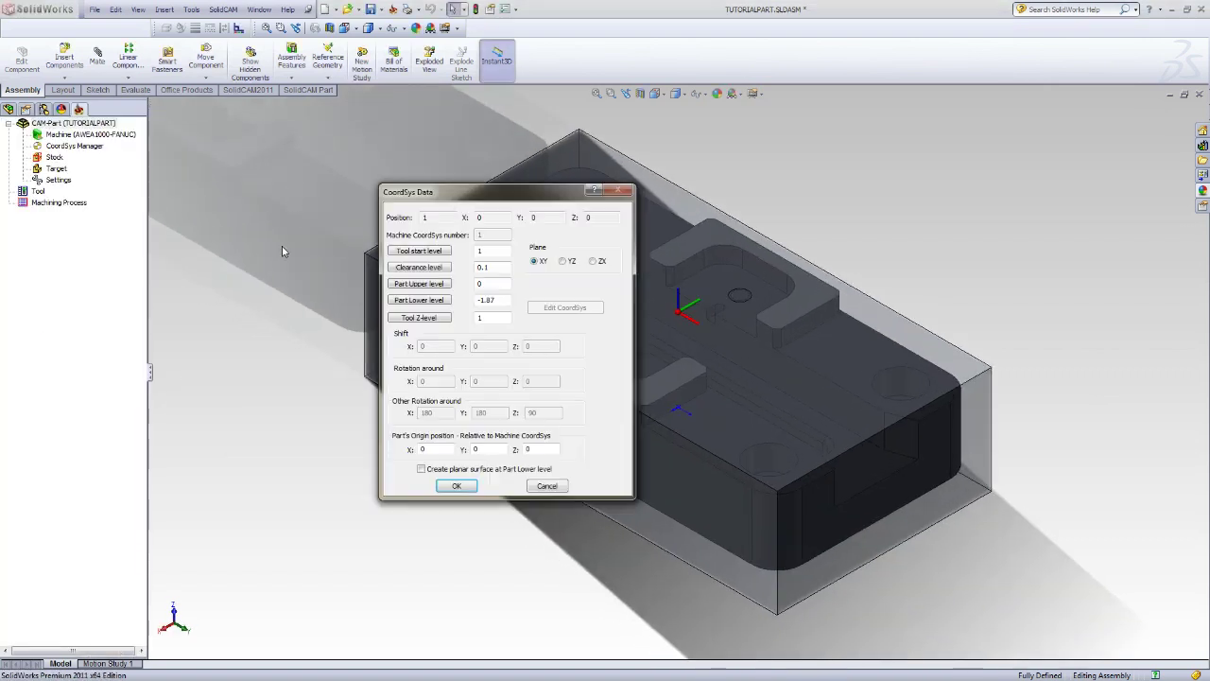
- Set the clearance level to 0.1 and pick the stock's top face as the part upper level, 0.025
{"action": "left_click_drag", "start_coordinate": [473, 200], "coordinate": [411, 201]}
{"action": "double_click", "coordinate": [430, 253]}
{"action": "left_click", "coordinate": [427, 268]}
{"action": "type", "text": "0.1"}
{"action": "double_click", "coordinate": [425, 284]}
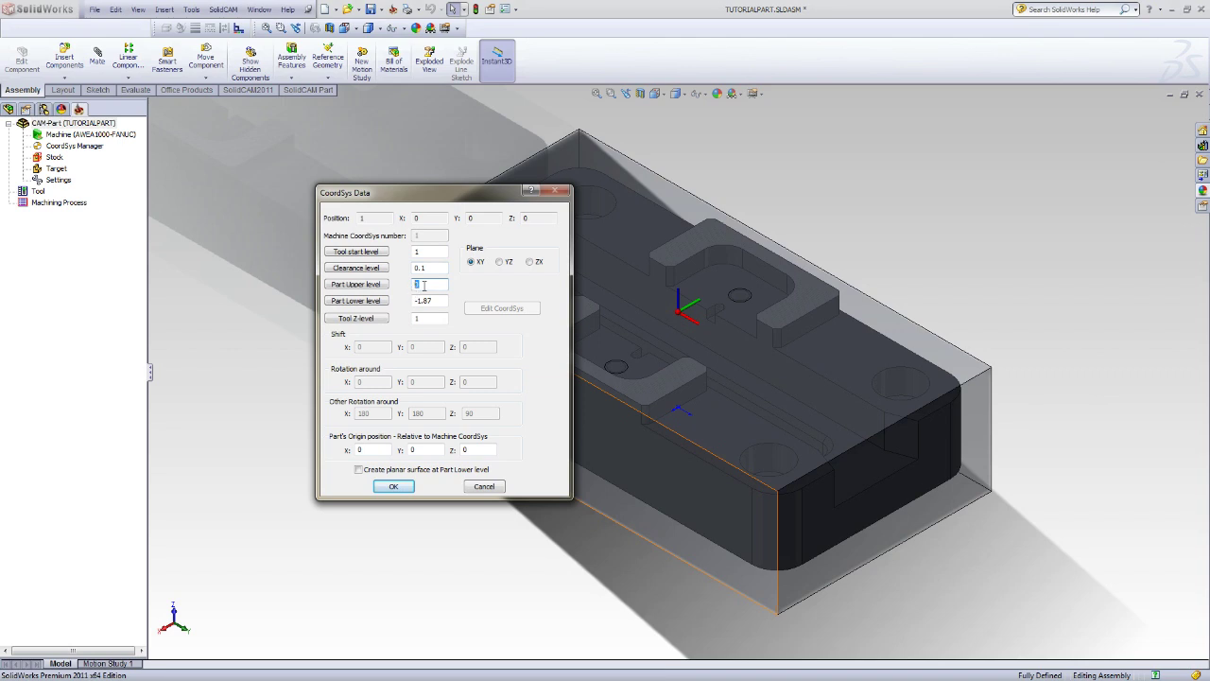
{"action": "left_click", "coordinate": [375, 286]}
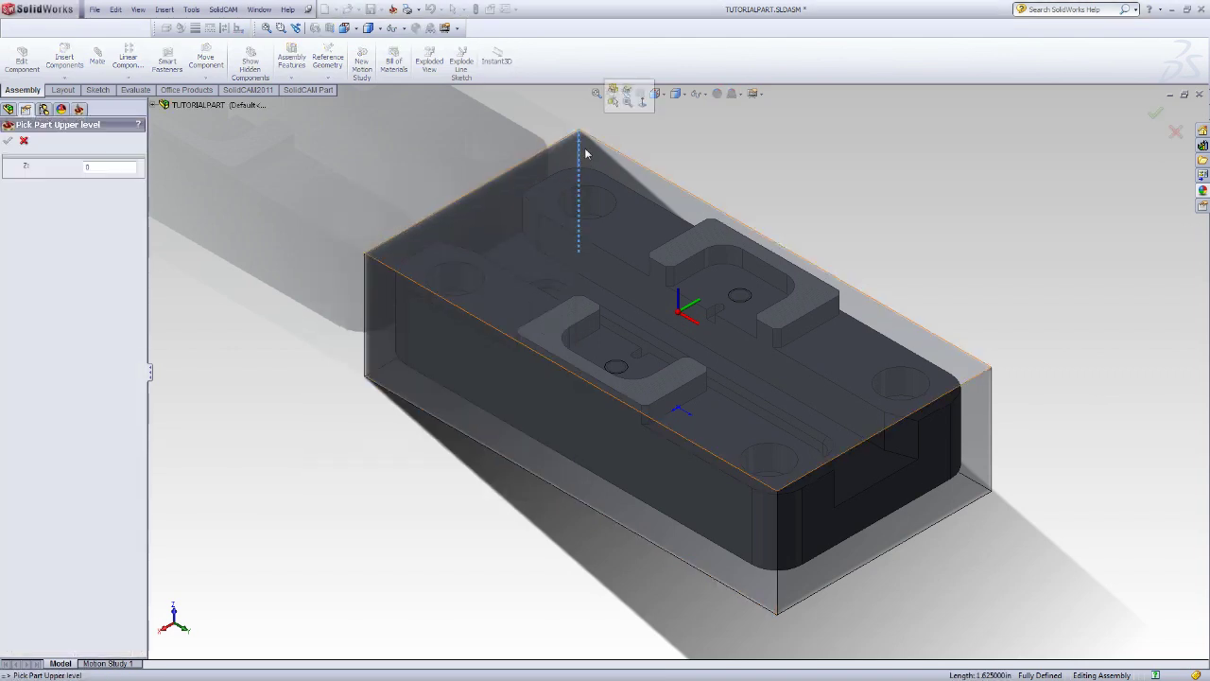
{"action": "left_click", "coordinate": [590, 151]}
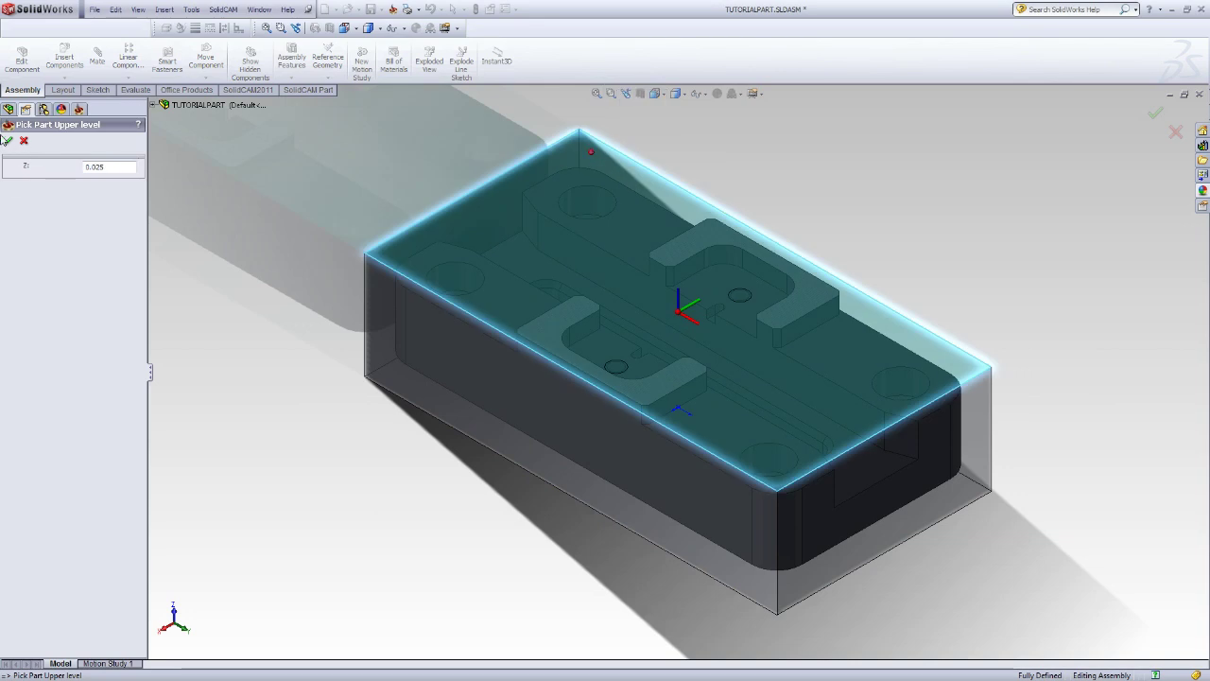
{"action": "left_click", "coordinate": [8, 140]}
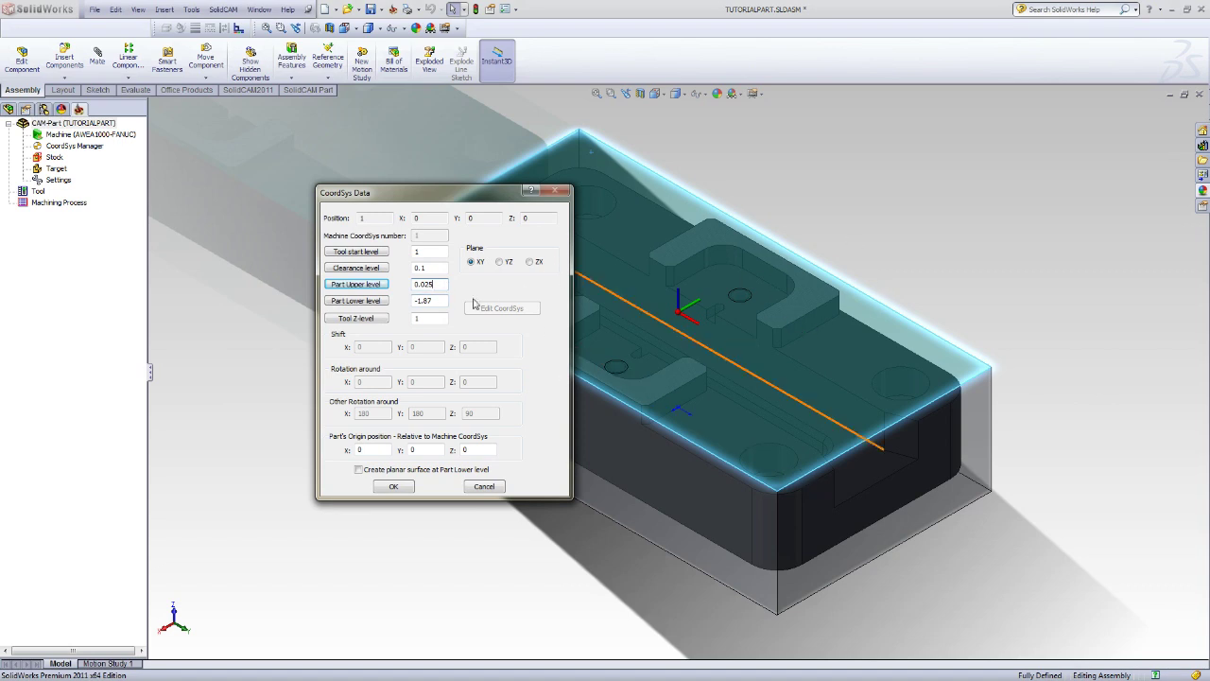
- Pick the stock's bottom corner as the part lower level, -1.6, and accept the coordinate system data
{"action": "left_click", "coordinate": [385, 300]}
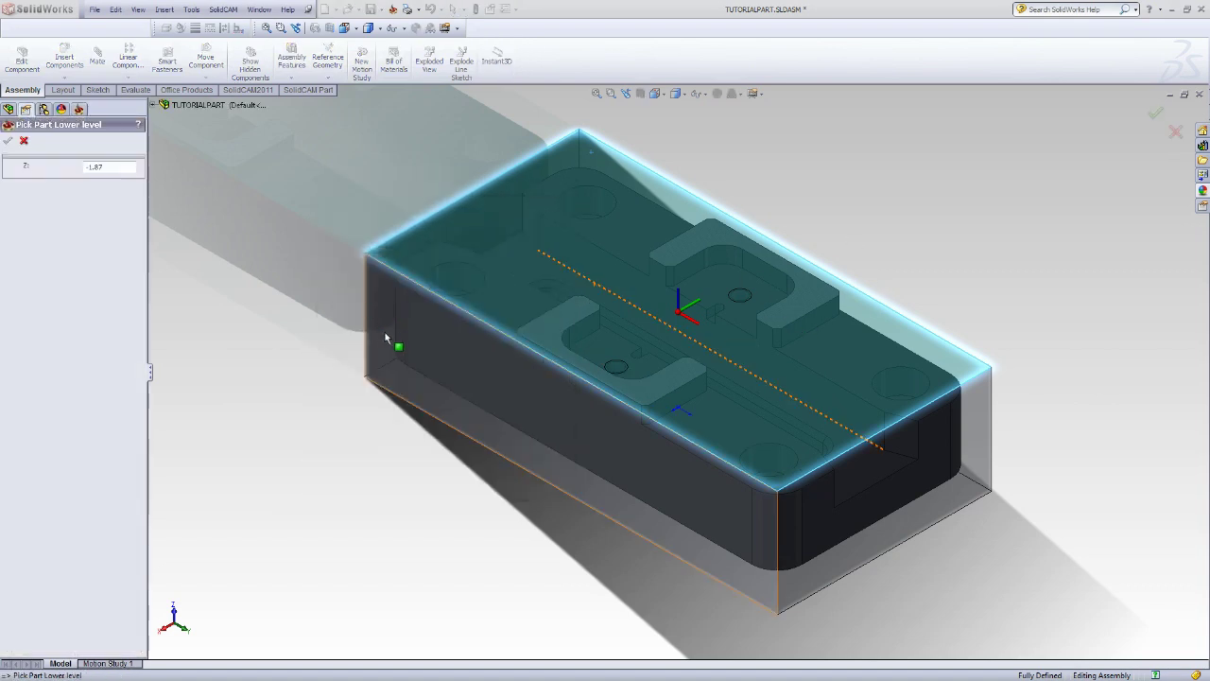
{"action": "left_click", "coordinate": [365, 378]}
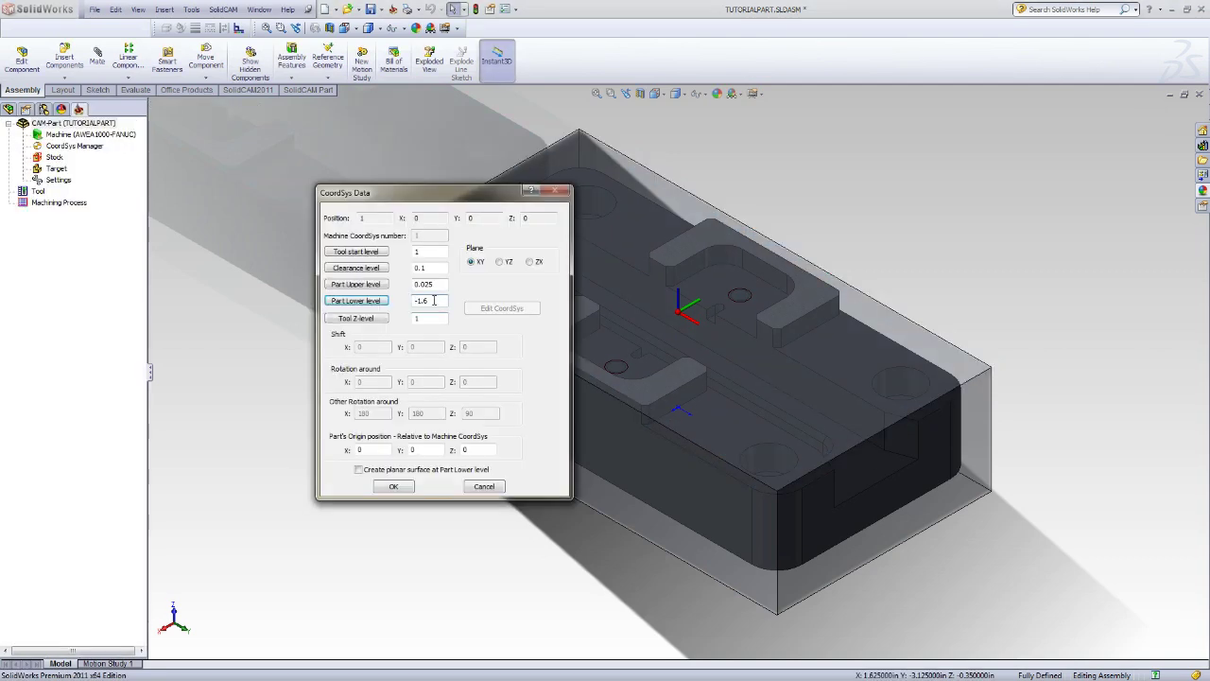
{"action": "left_click", "coordinate": [440, 317]}
{"action": "left_click", "coordinate": [394, 485]}
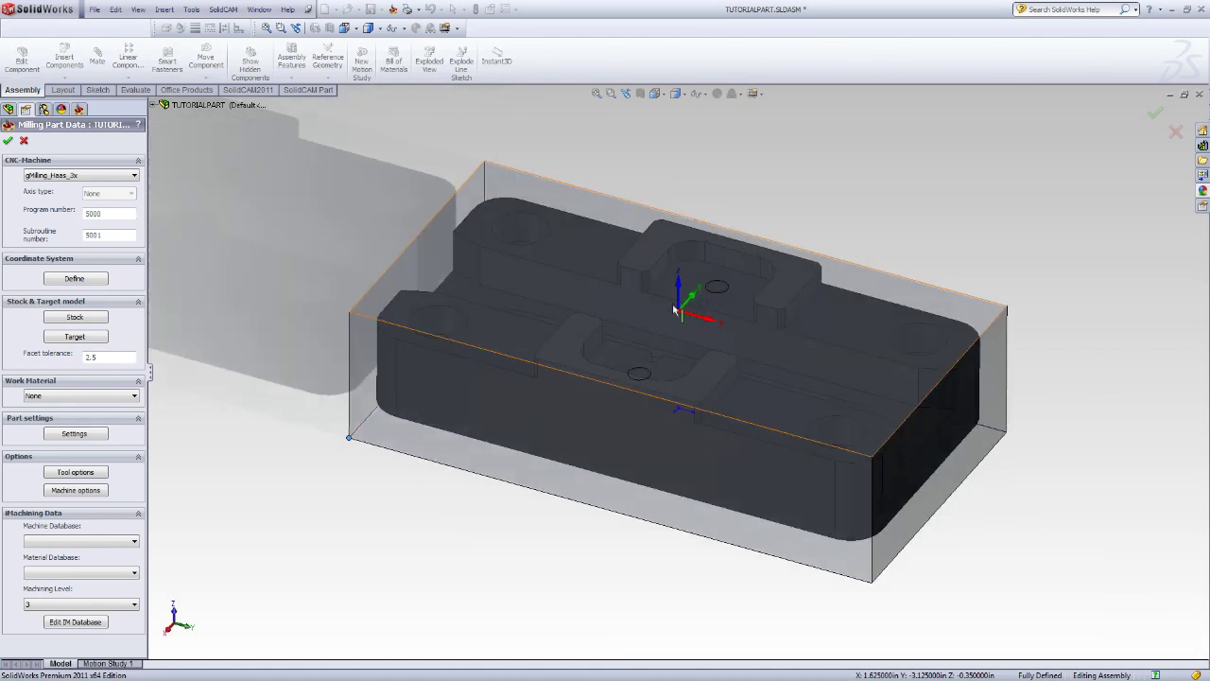
- Define the stock as a 3D model using the transparent box solid around the part
{"action": "middle_click_drag", "start_coordinate": [311, 211], "coordinate": [300, 254]}
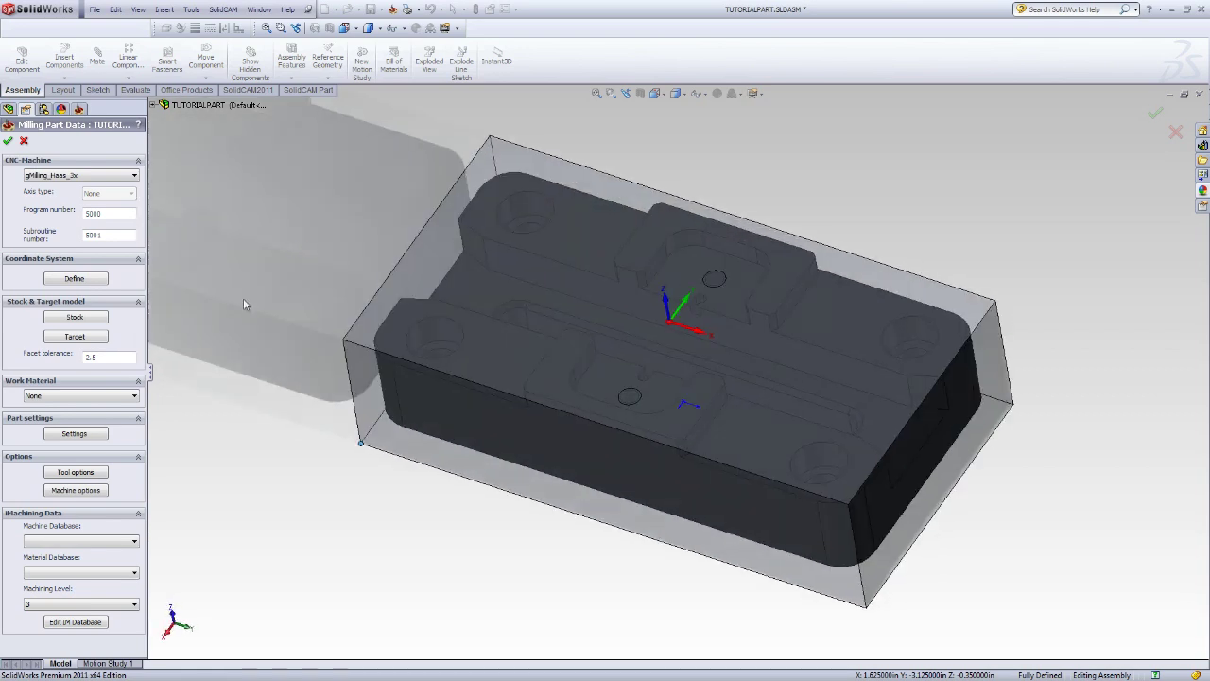
{"action": "key", "text": "Return"}
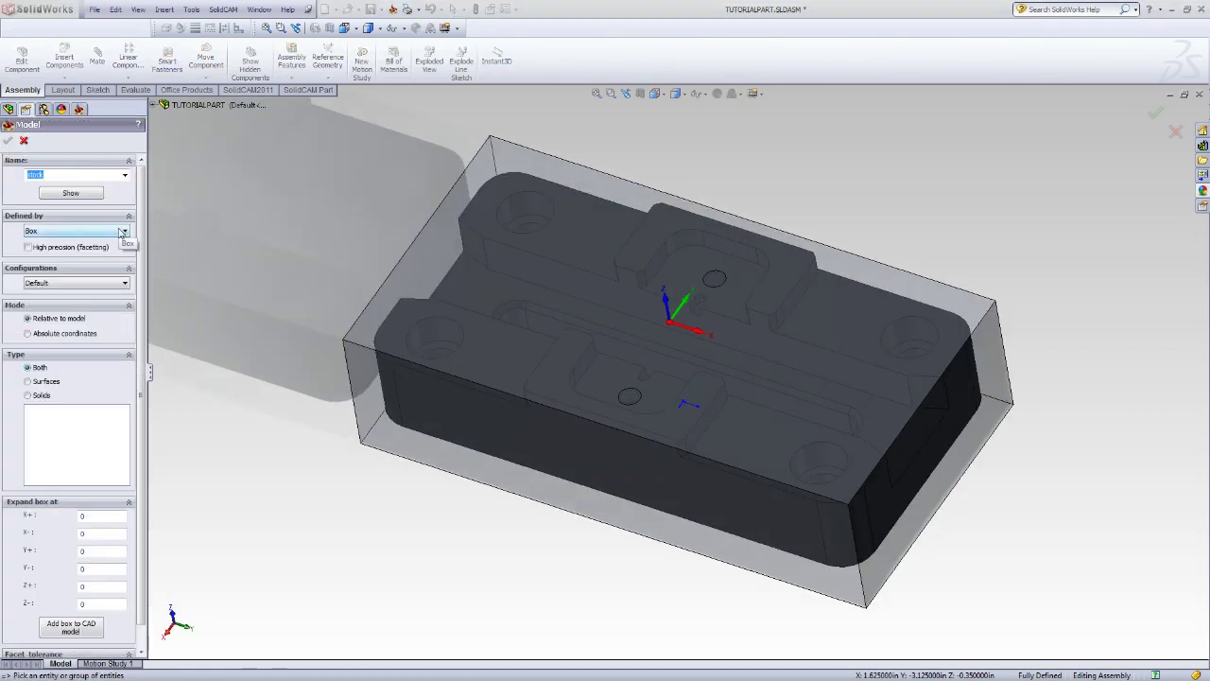
{"action": "left_click", "coordinate": [124, 231]}
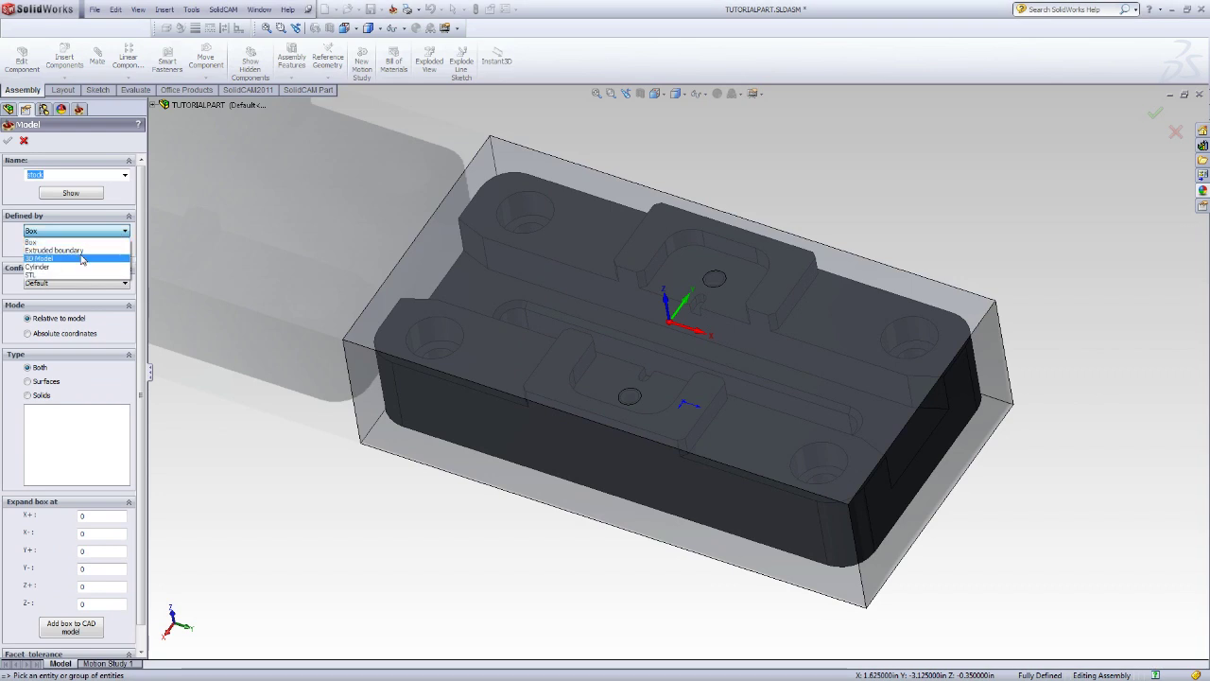
{"action": "key", "text": "Return"}
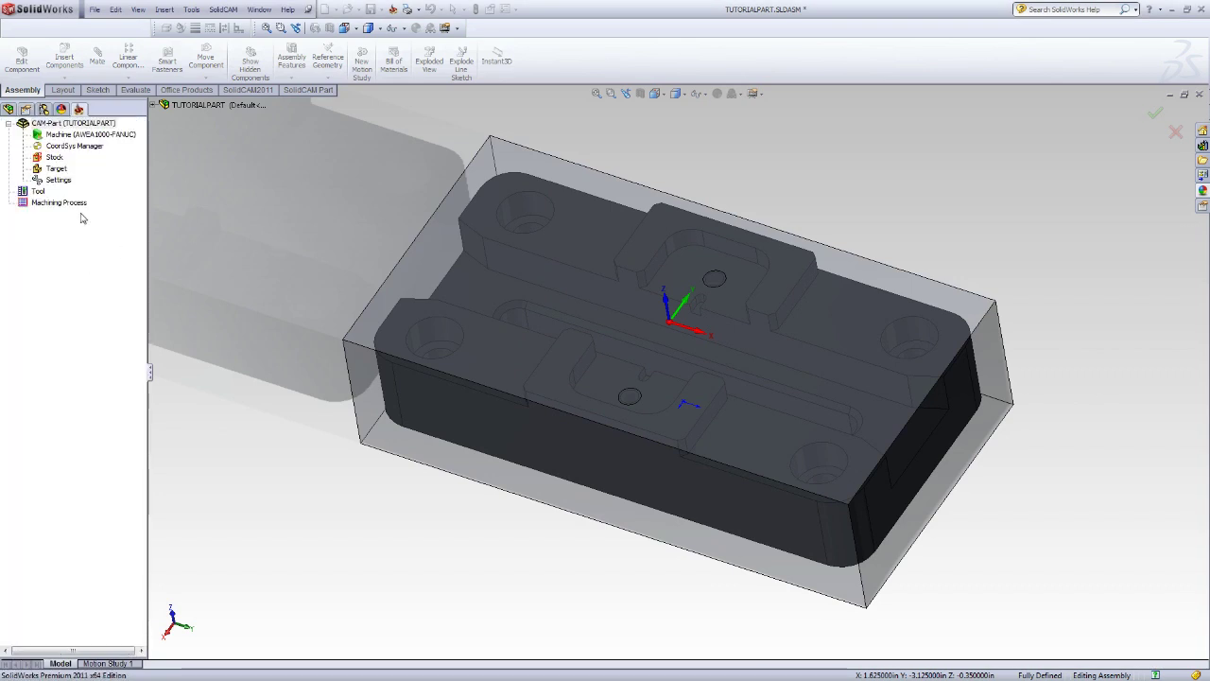
{"action": "left_click", "coordinate": [353, 358]}
{"action": "middle_click_drag", "start_coordinate": [265, 261], "coordinate": [282, 241]}
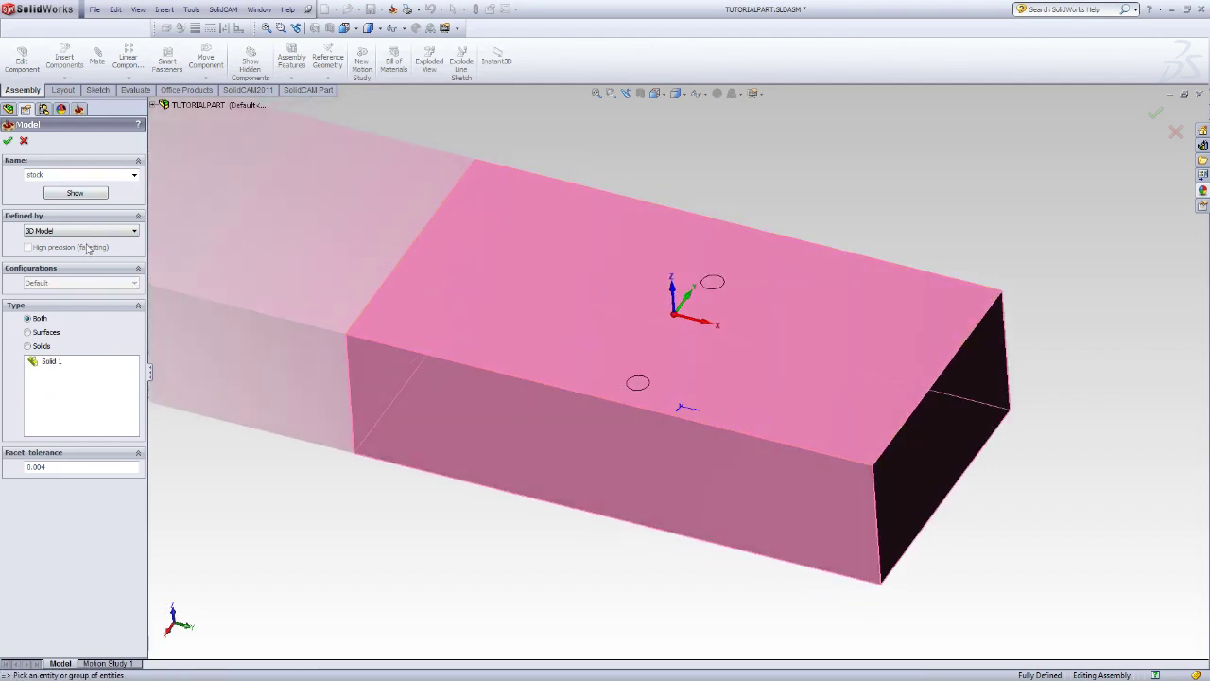
{"action": "left_click", "coordinate": [7, 139]}
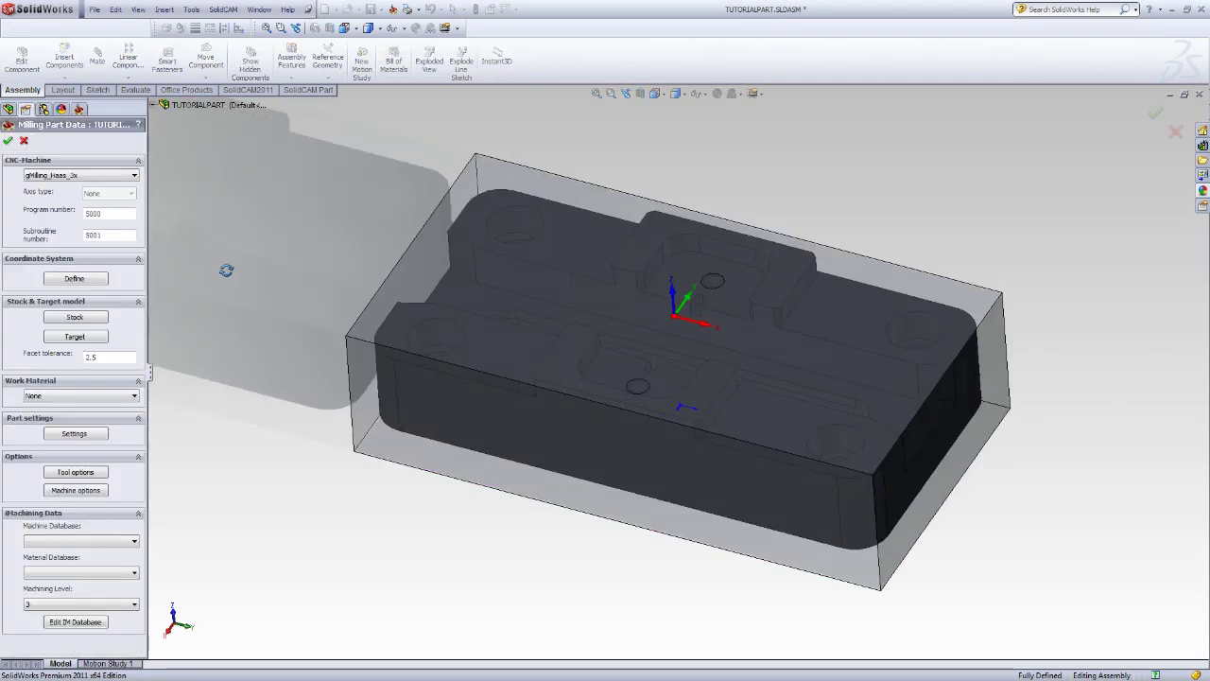
- Define the target as a 3D model using the machined part solid inside the transparent box, and accept the milling part data
{"action": "left_click", "coordinate": [98, 337]}
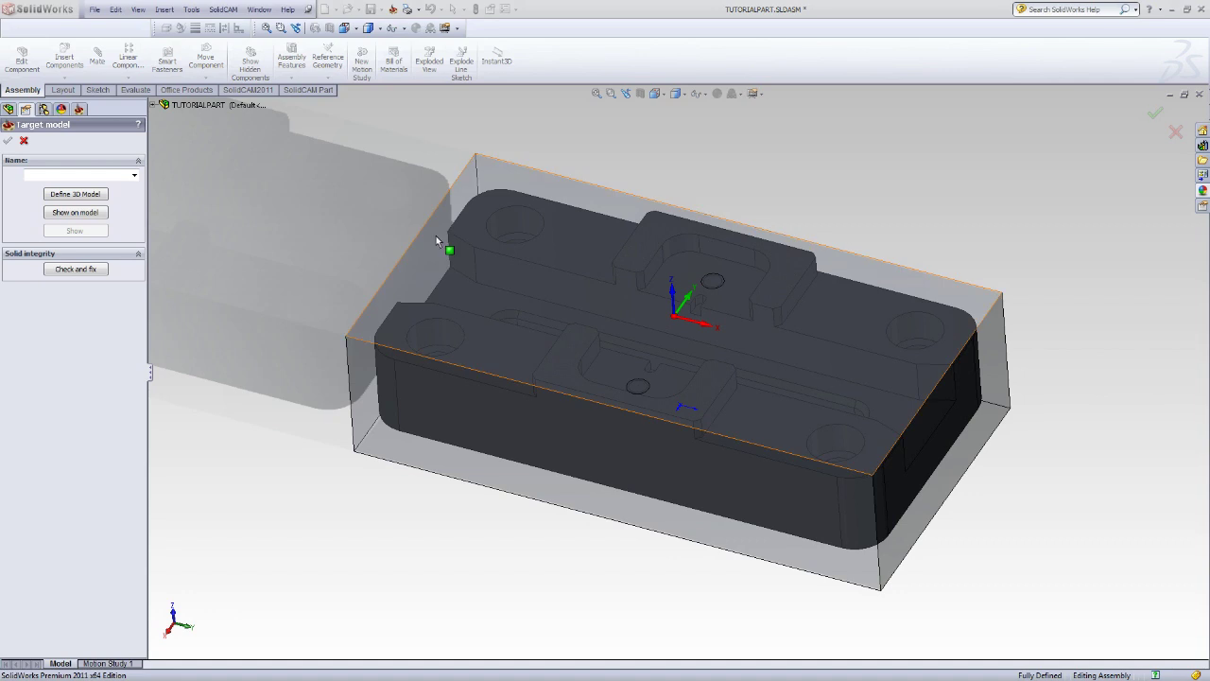
{"action": "left_click", "coordinate": [154, 106]}
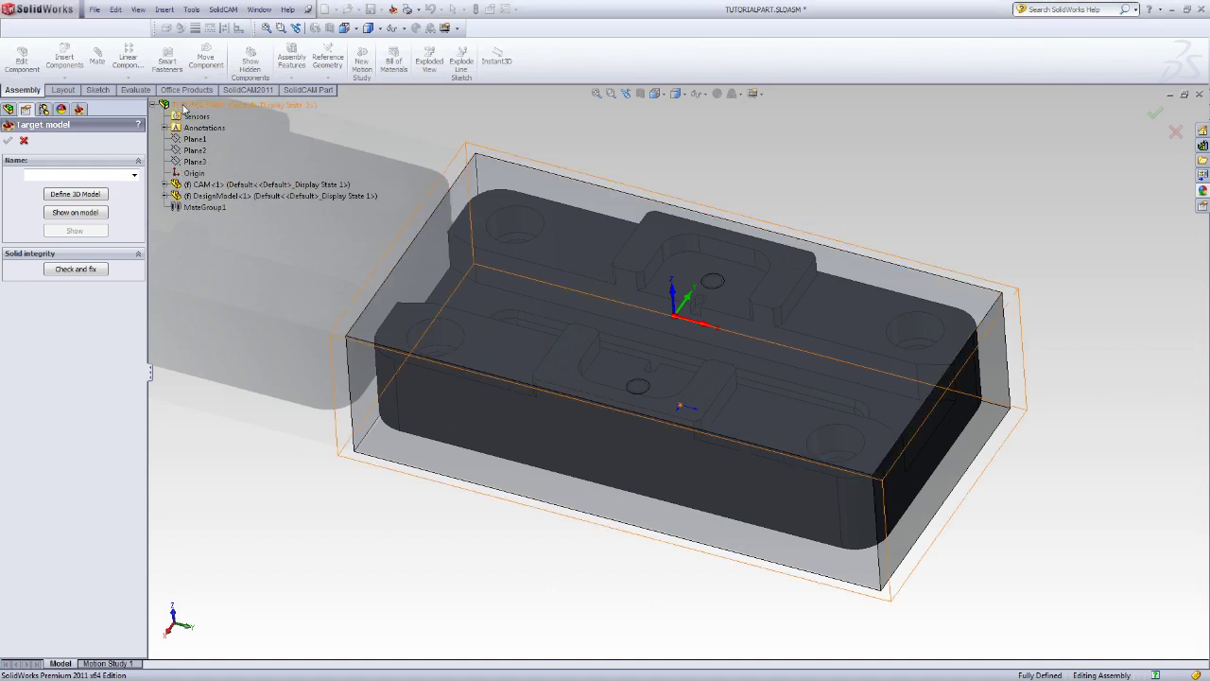
{"action": "left_click", "coordinate": [165, 195]}
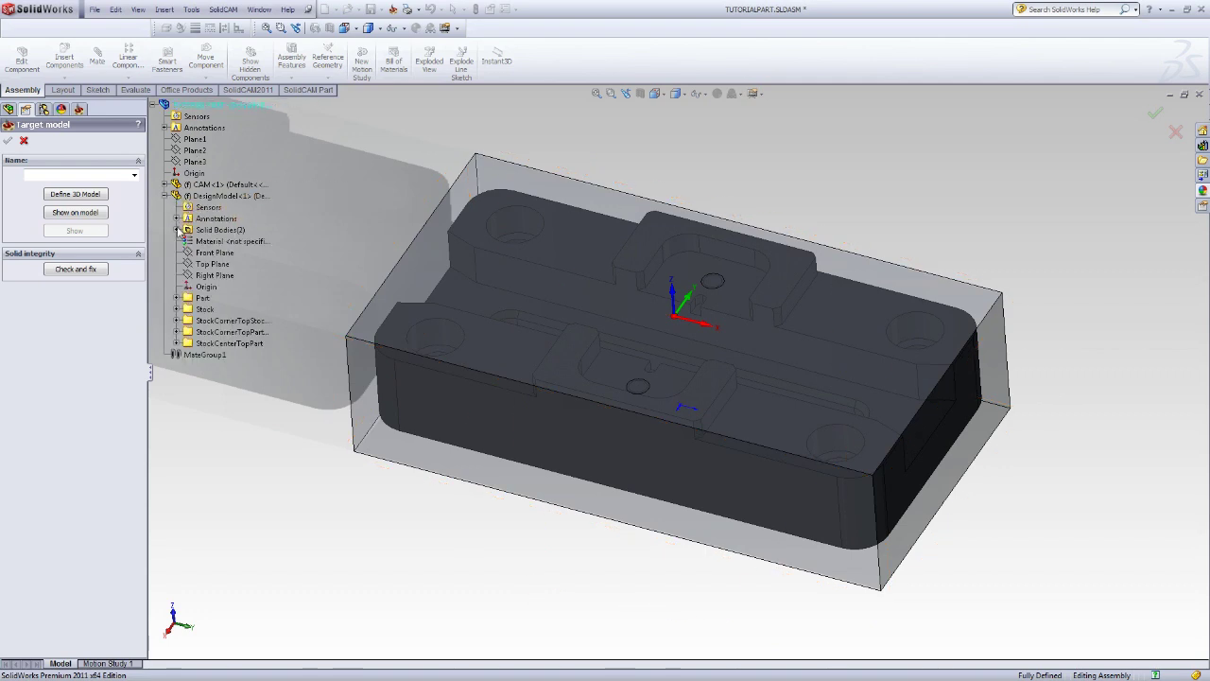
{"action": "left_click", "coordinate": [177, 230]}
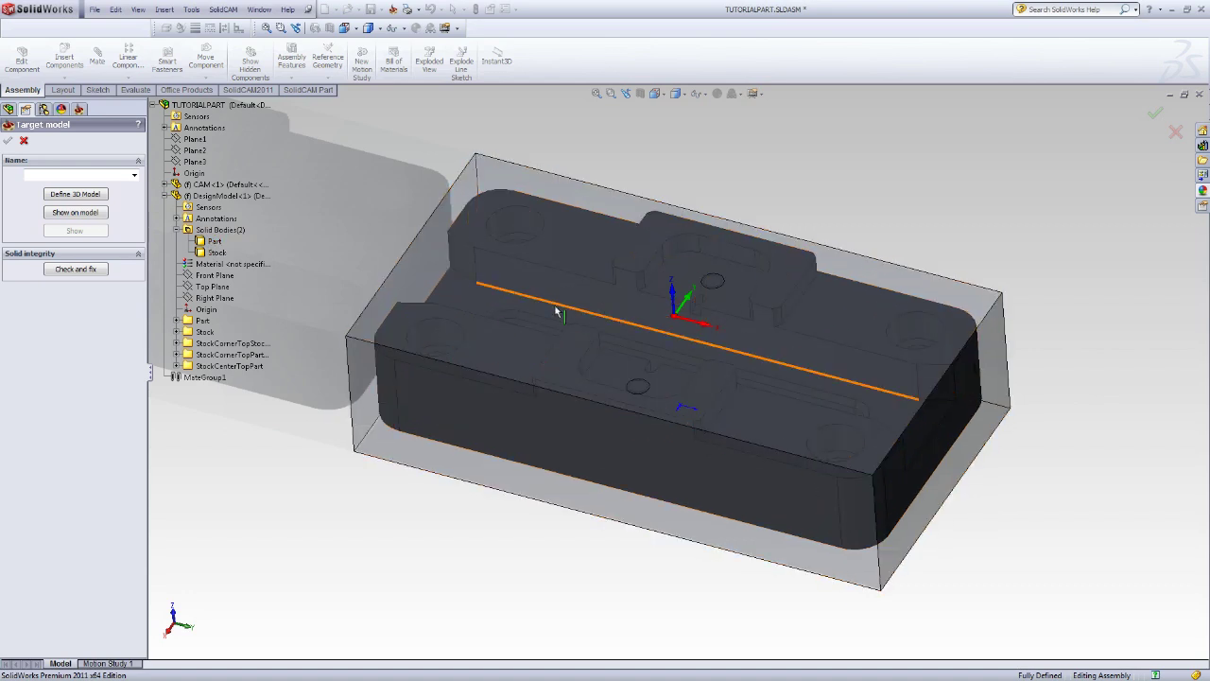
{"action": "left_click", "coordinate": [166, 196]}
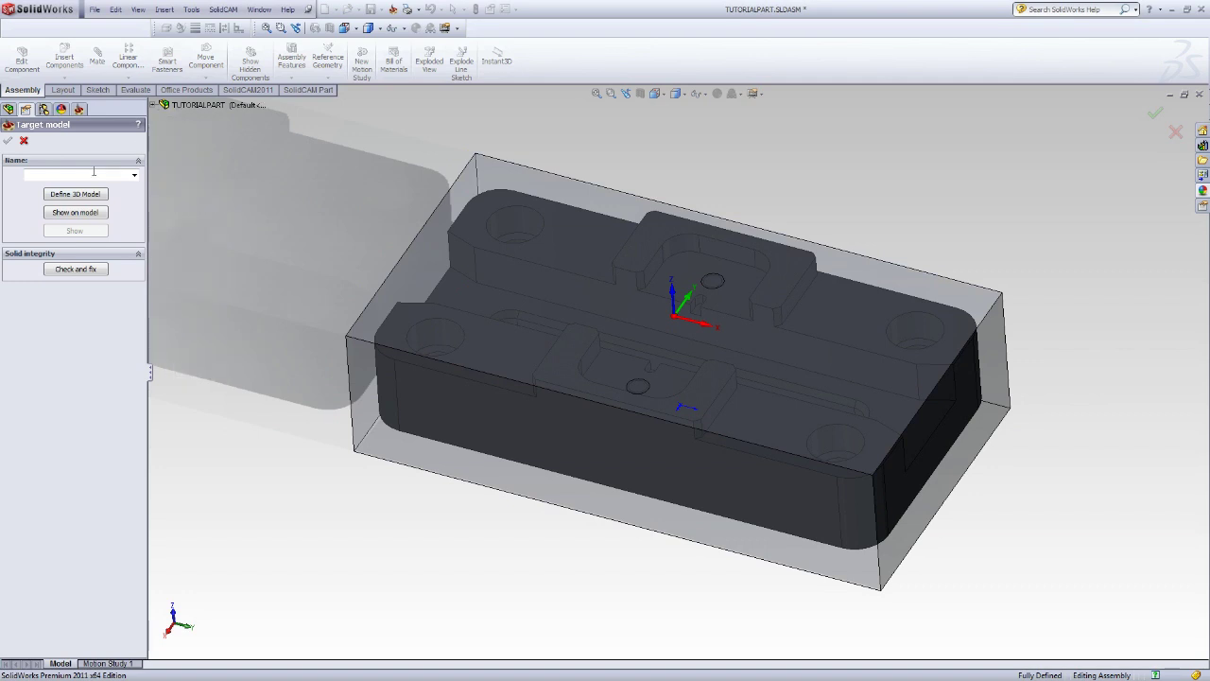
{"action": "left_click", "coordinate": [75, 194]}
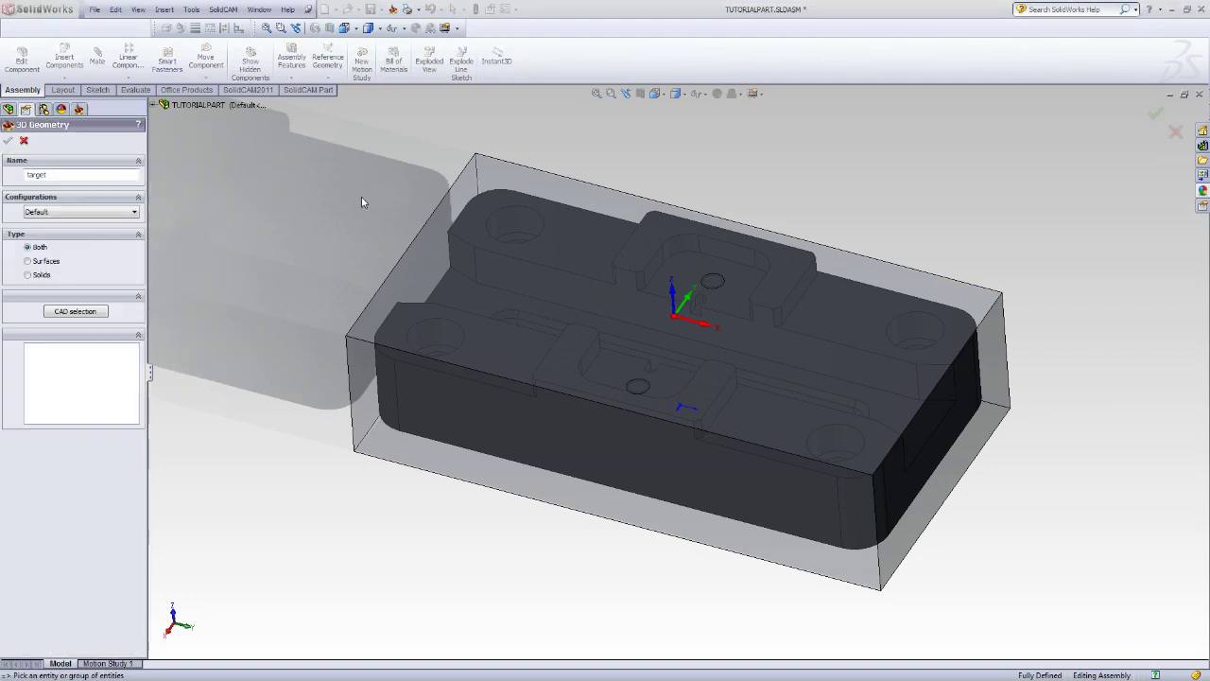
{"action": "left_click", "coordinate": [476, 271]}
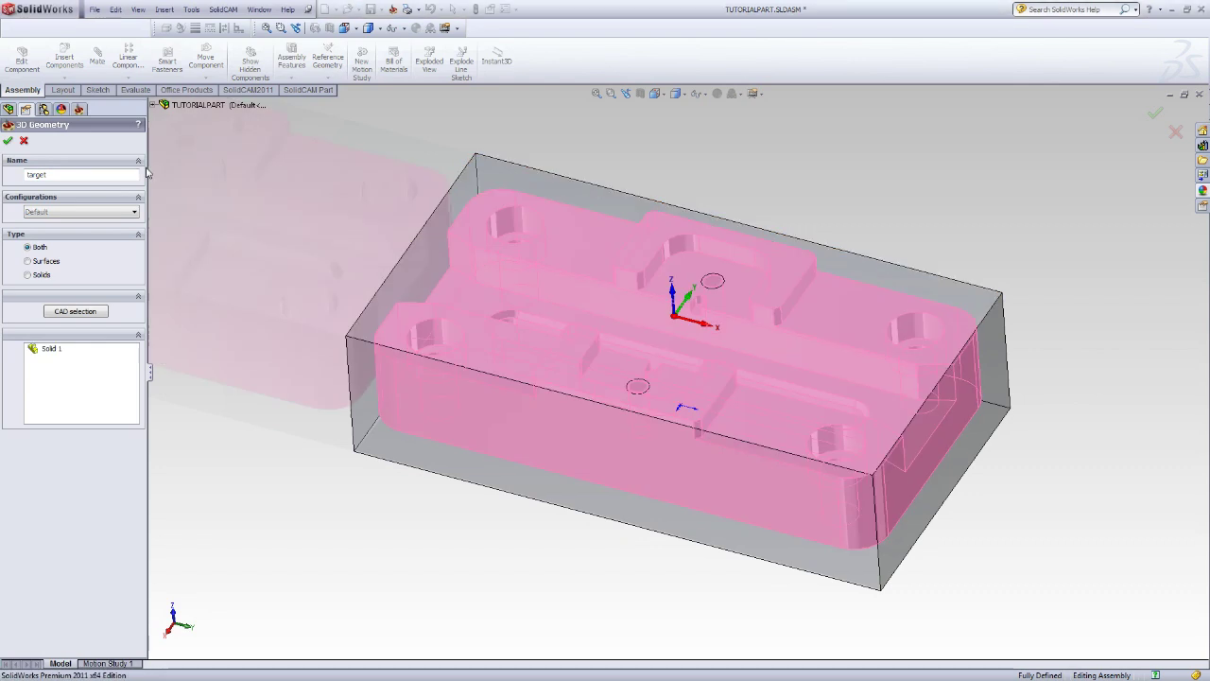
{"action": "left_click", "coordinate": [7, 139]}
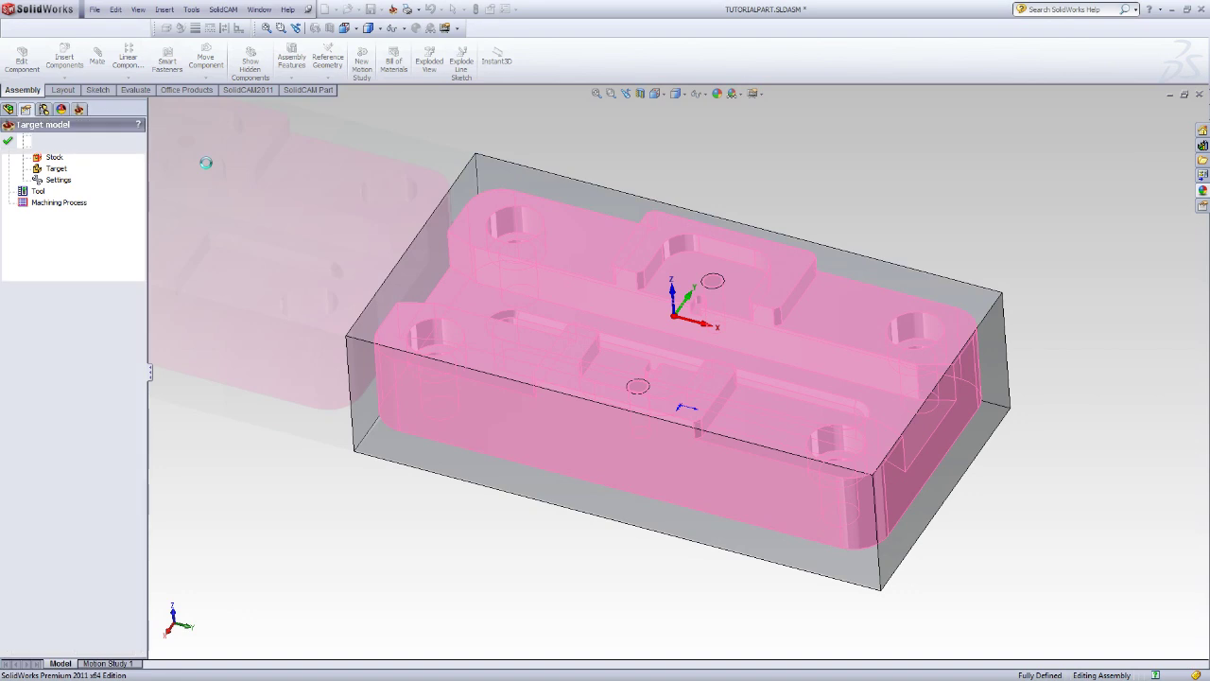
{"action": "left_click", "coordinate": [7, 140]}
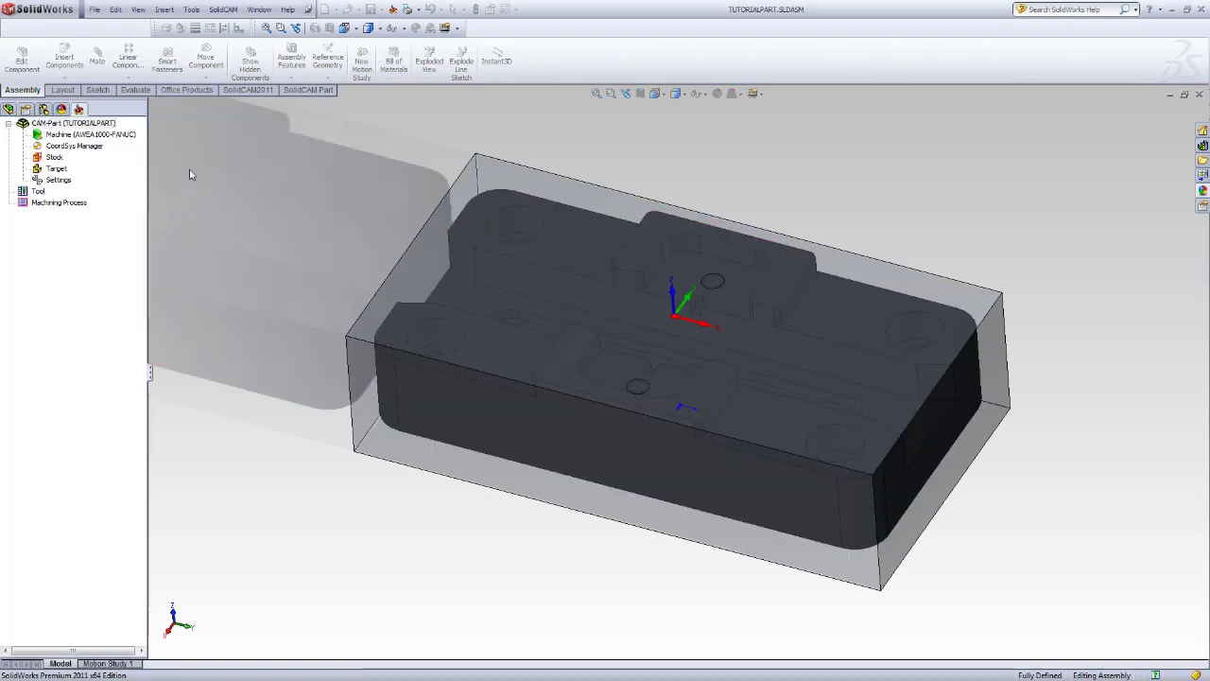
{"action": "mouse_move", "coordinate": [236, 205]}
{"action": "middle_mouse_down"}
{"action": "mouse_move", "coordinate": [262, 204]}
{"action": "mouse_move", "coordinate": [233, 227]}
{"action": "middle_mouse_up"}
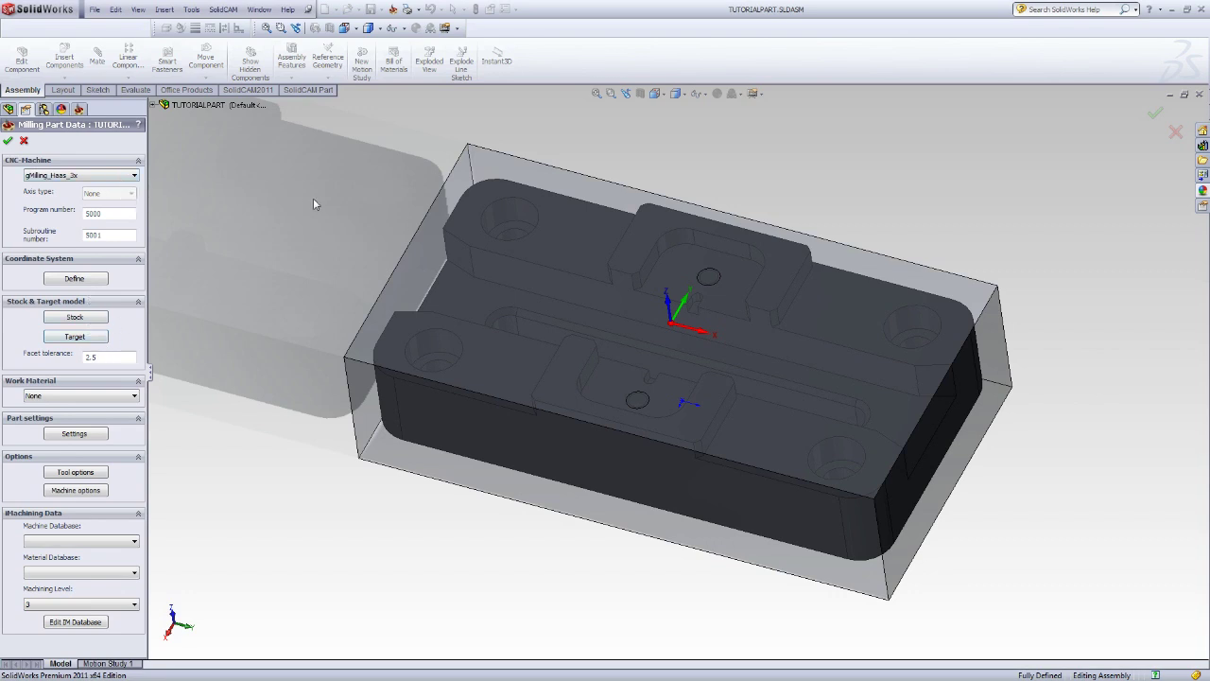
{"action": "left_click", "coordinate": [8, 142]}
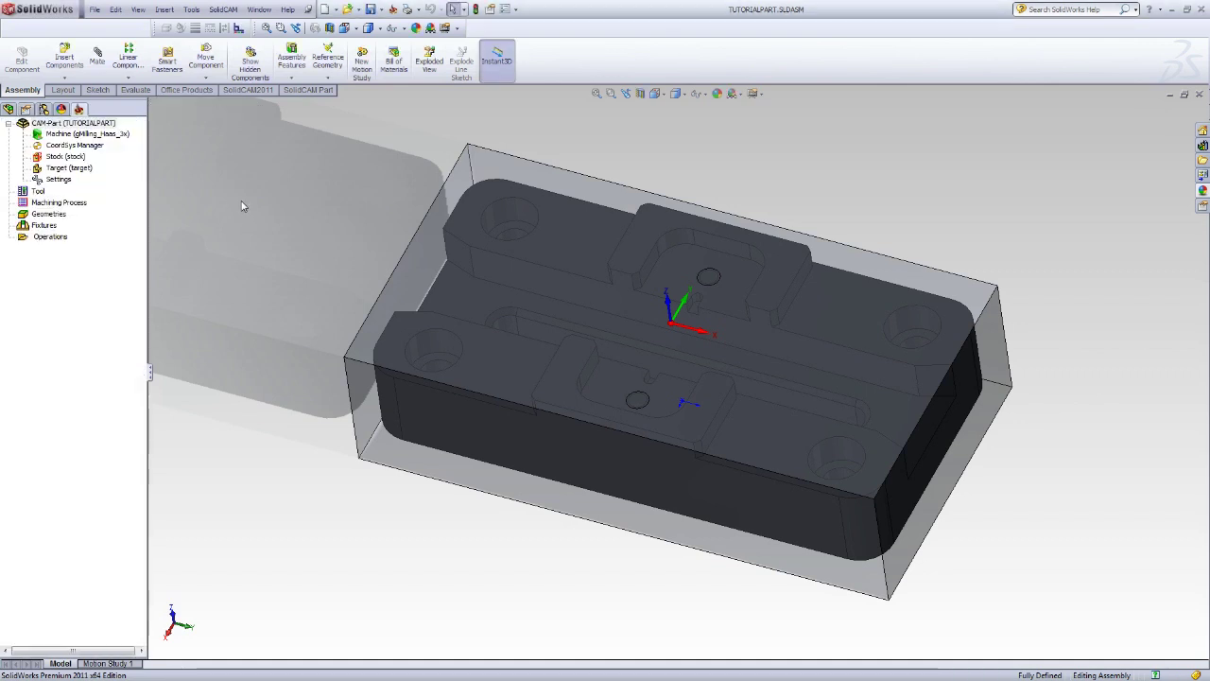
- Apply the Warm Kitchen scene to the graphics area
{"action": "left_click", "coordinate": [735, 93]}
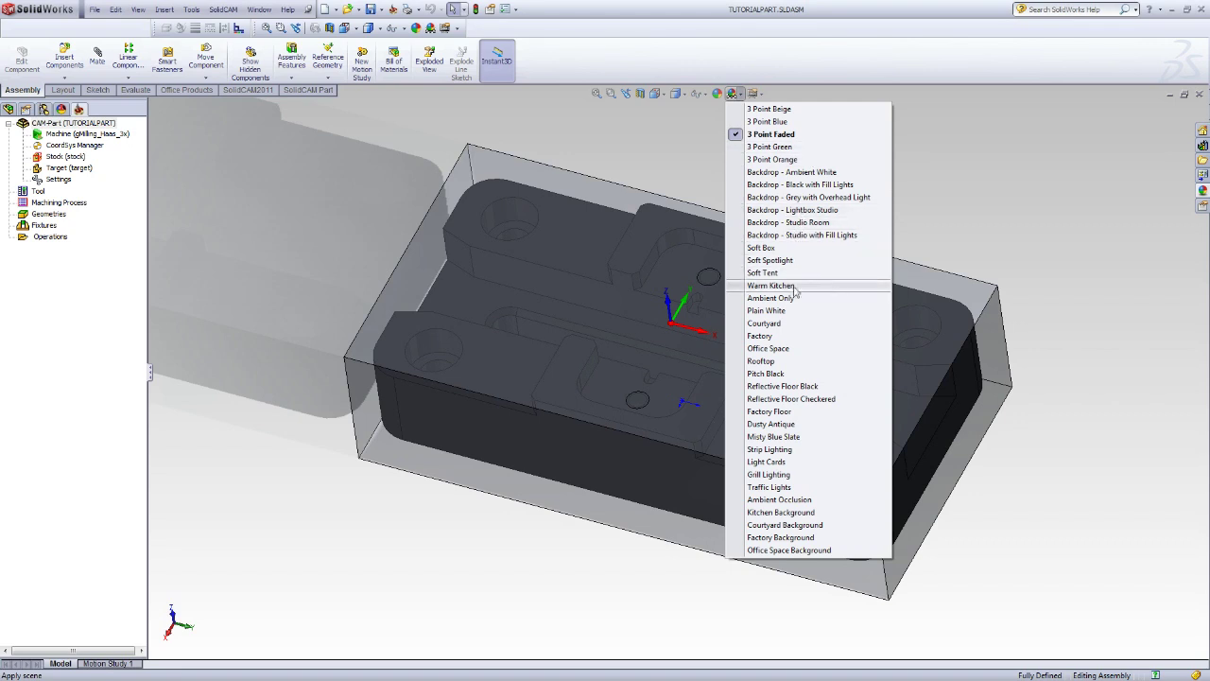
{"action": "left_click", "coordinate": [756, 285]}
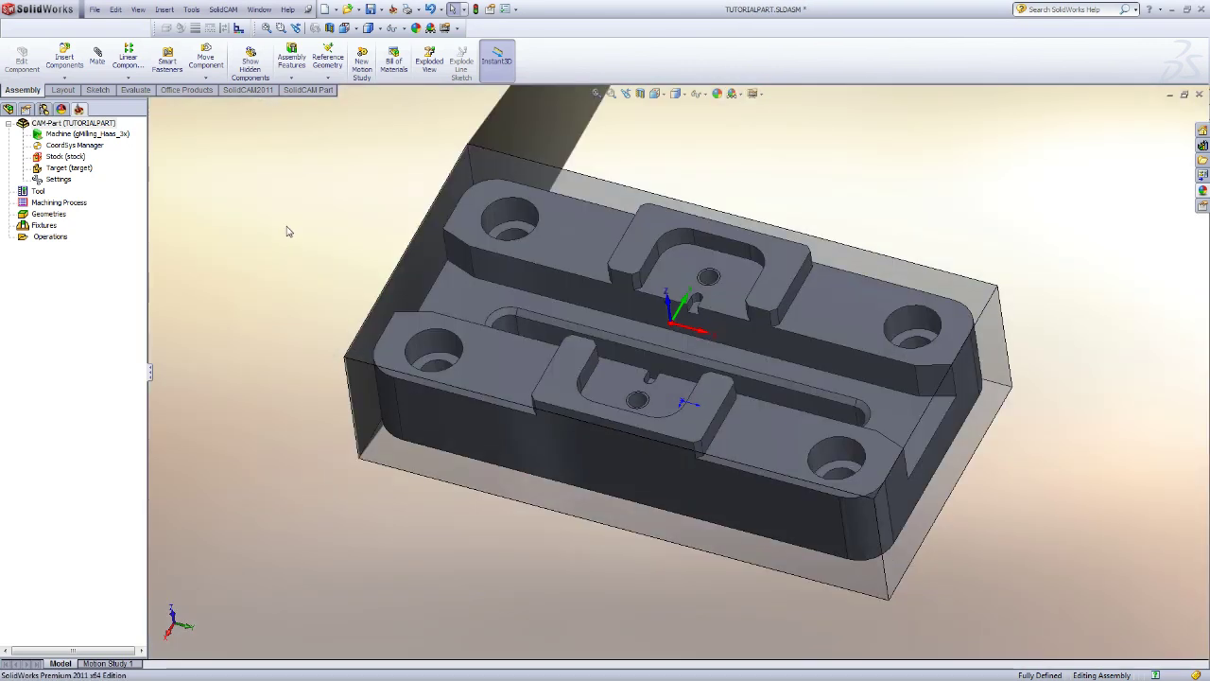
{"action": "middle_click_drag", "start_coordinate": [288, 230], "coordinate": [355, 217]}
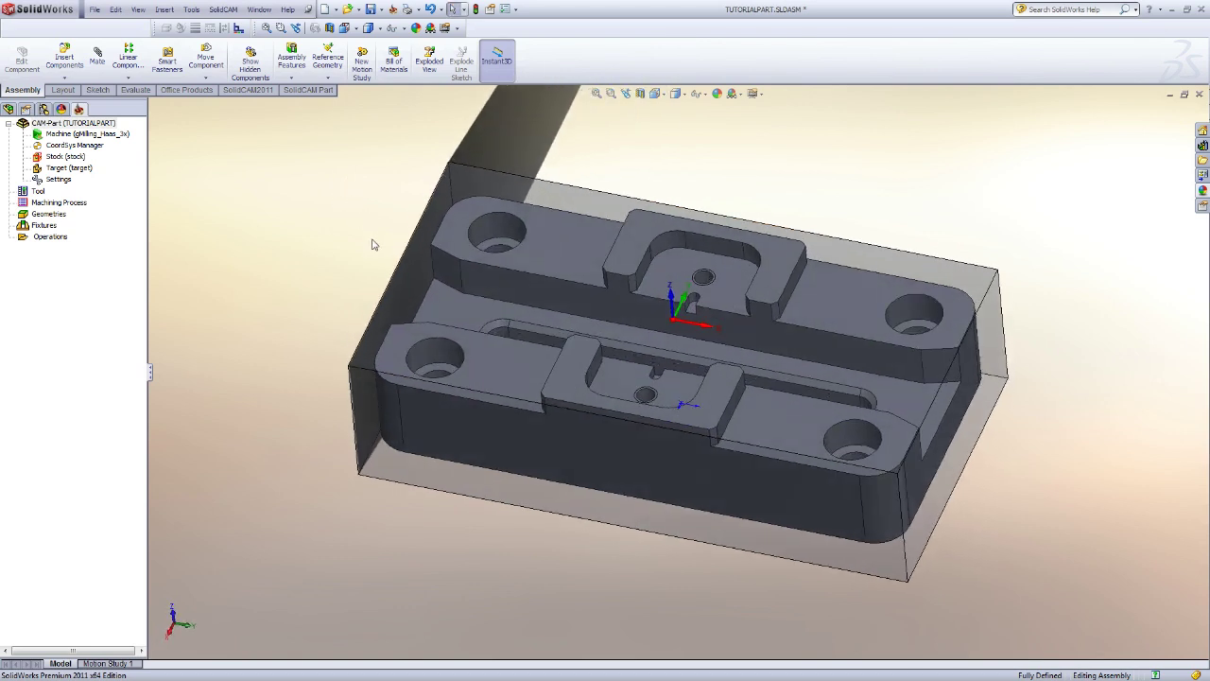
- Show the CAM-part's stock model, rotate it to inspect its shape, and close the preview
{"action": "left_click", "coordinate": [68, 156]}
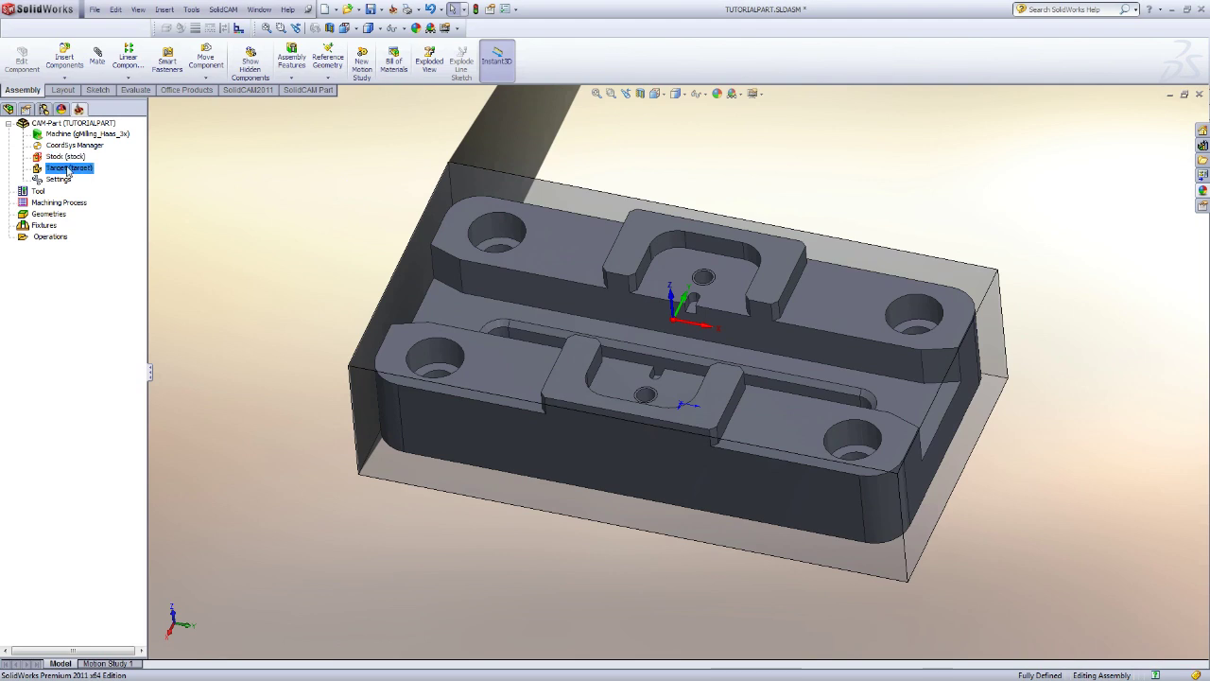
{"action": "right_click", "coordinate": [62, 159]}
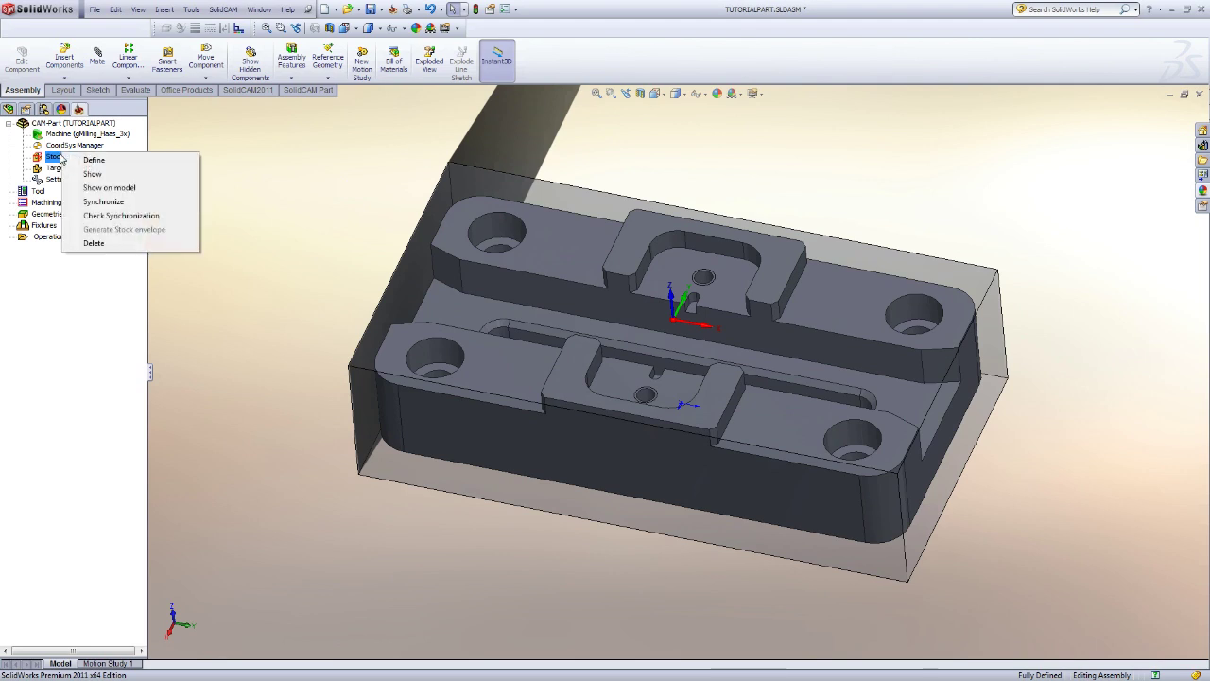
{"action": "left_click", "coordinate": [100, 172]}
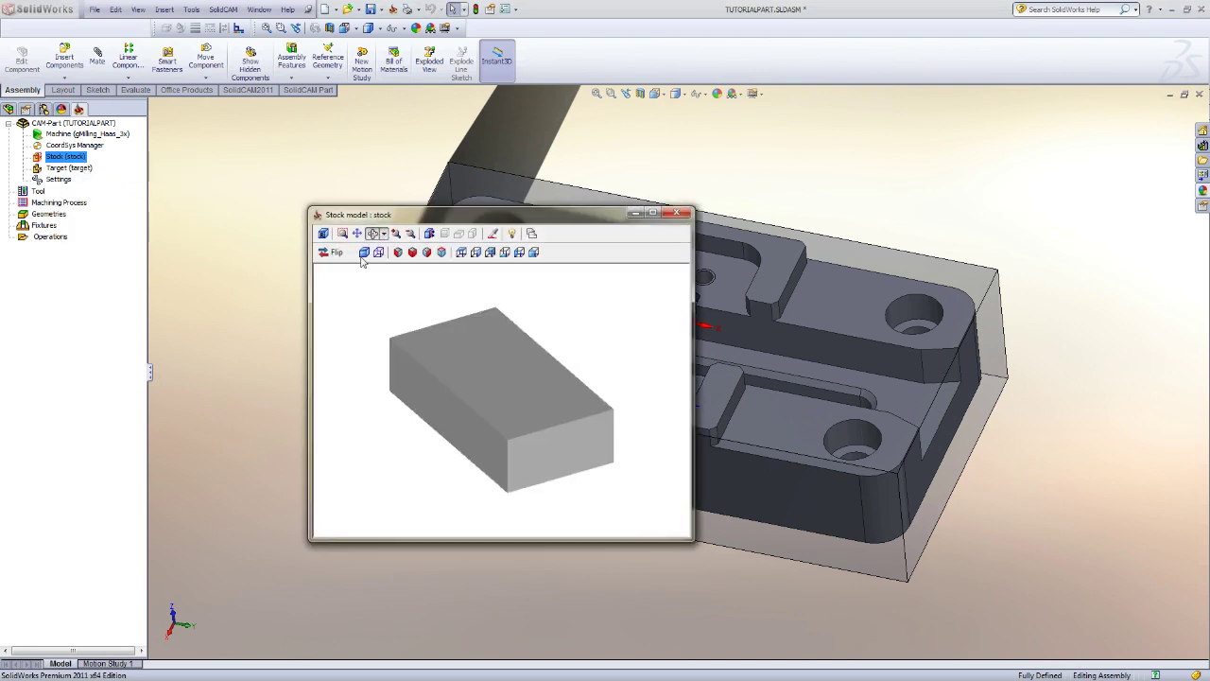
{"action": "left_click_drag", "start_coordinate": [432, 316], "coordinate": [546, 348]}
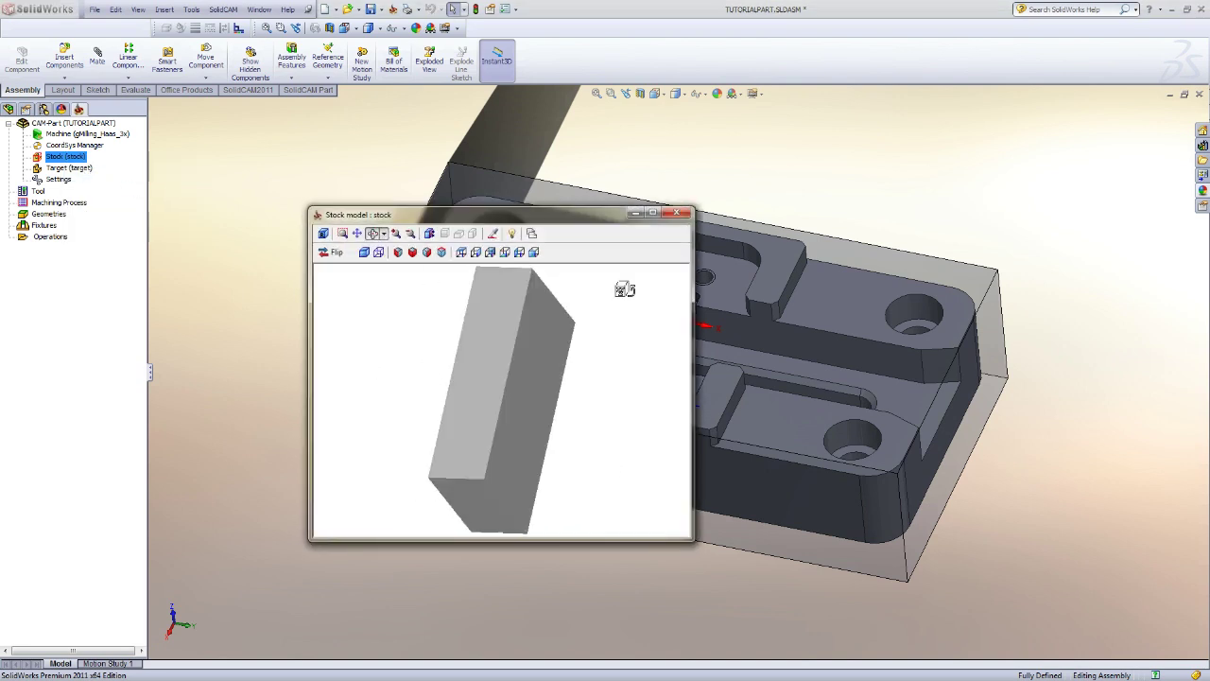
{"action": "left_click", "coordinate": [677, 213]}
- Show the CAM-part's target model, rotate it to inspect the machined features, and close the preview
{"action": "right_click", "coordinate": [78, 167]}
{"action": "left_click", "coordinate": [114, 176]}
{"action": "left_click_drag", "start_coordinate": [467, 337], "coordinate": [472, 438]}
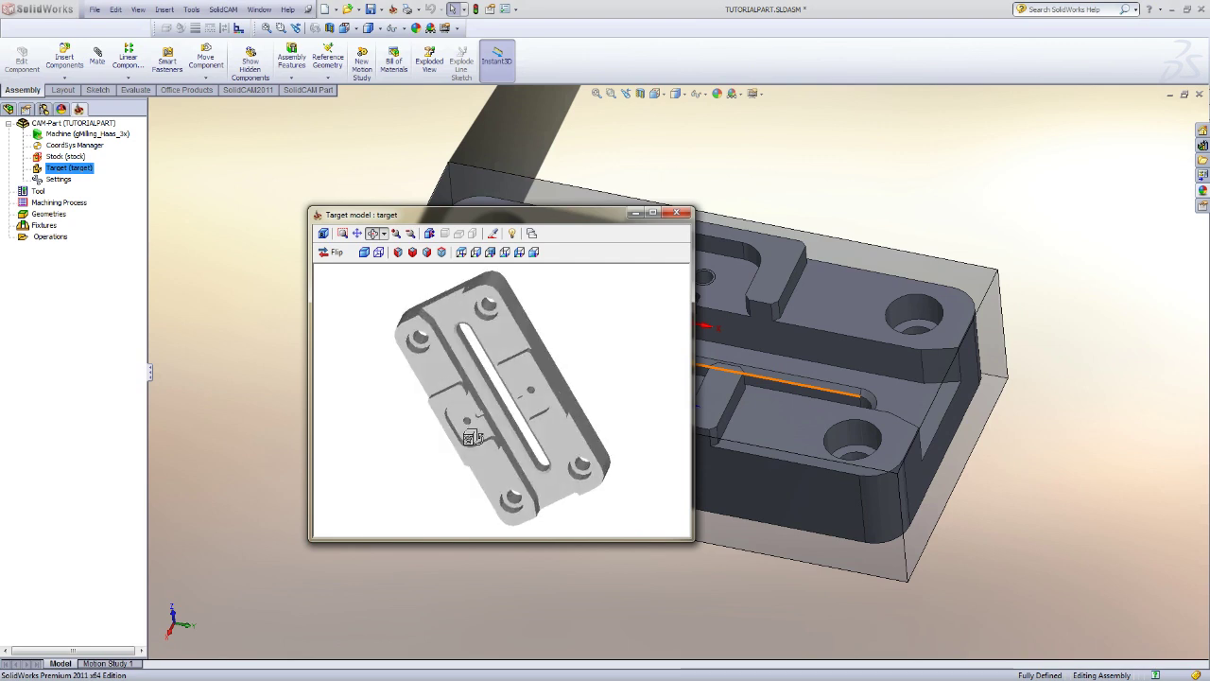
{"action": "left_click", "coordinate": [677, 213]}
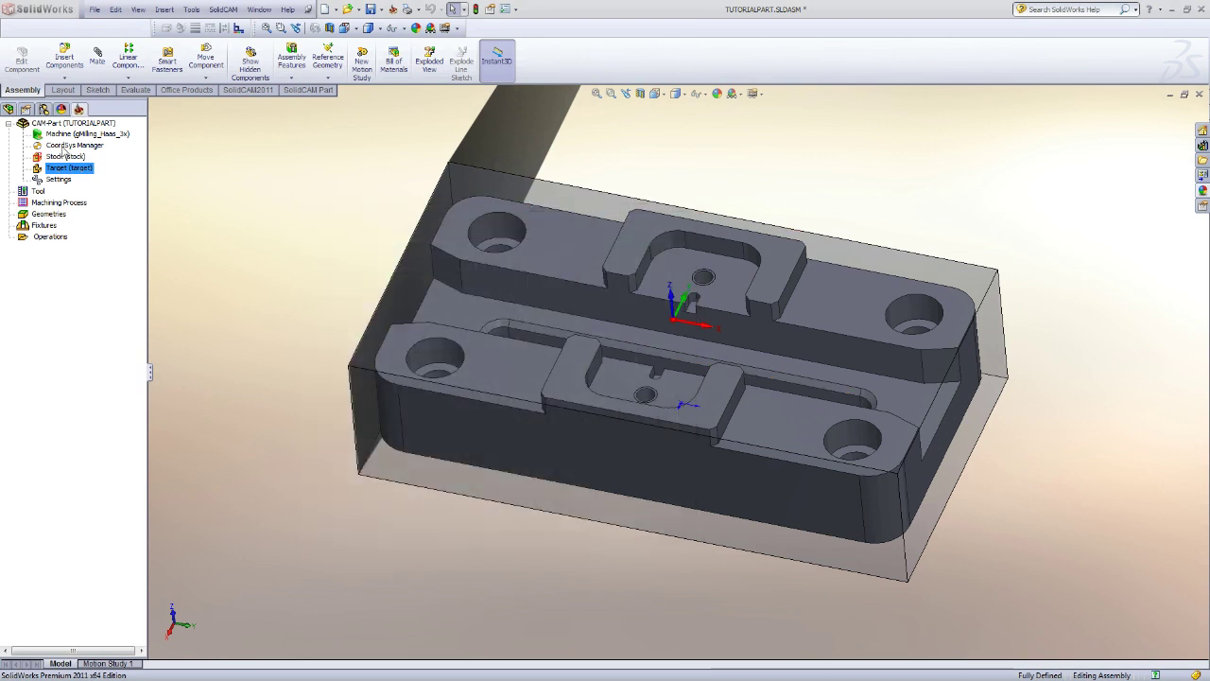
- Go over the CAM-part's stock, target and coordinate system entries, and review the position under MAC 1 in the CoordSys Manager
{"action": "left_click", "coordinate": [66, 157]}
{"action": "left_click", "coordinate": [70, 169]}
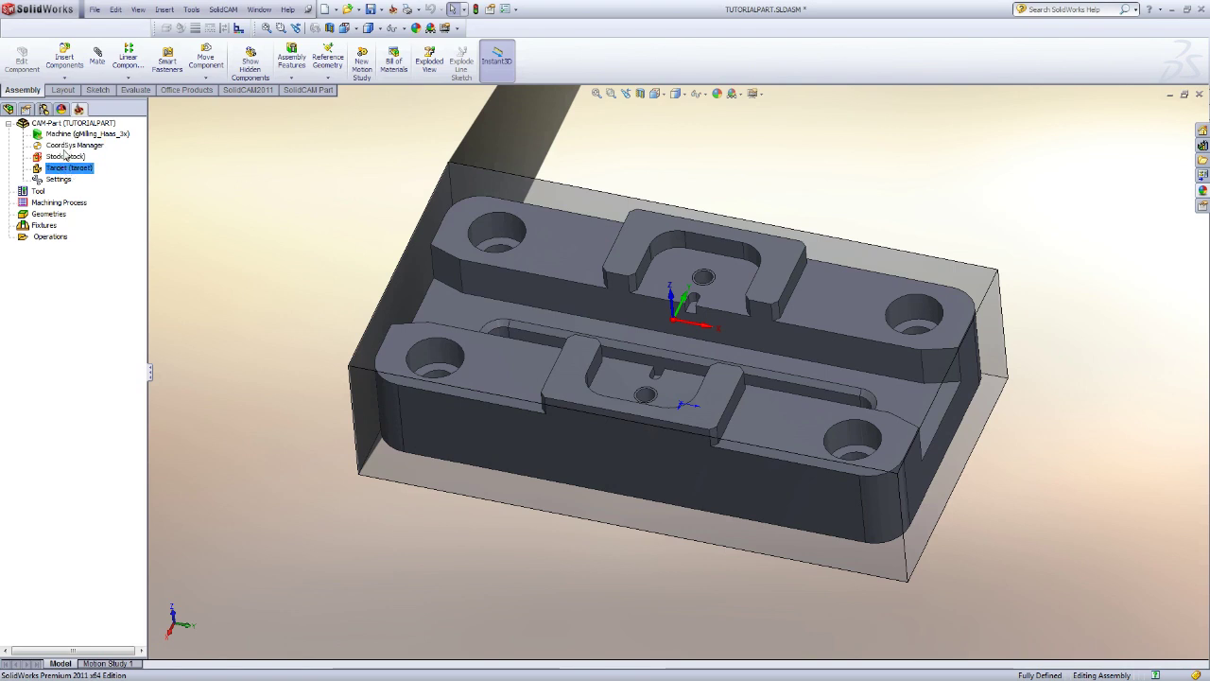
{"action": "left_click", "coordinate": [92, 146]}
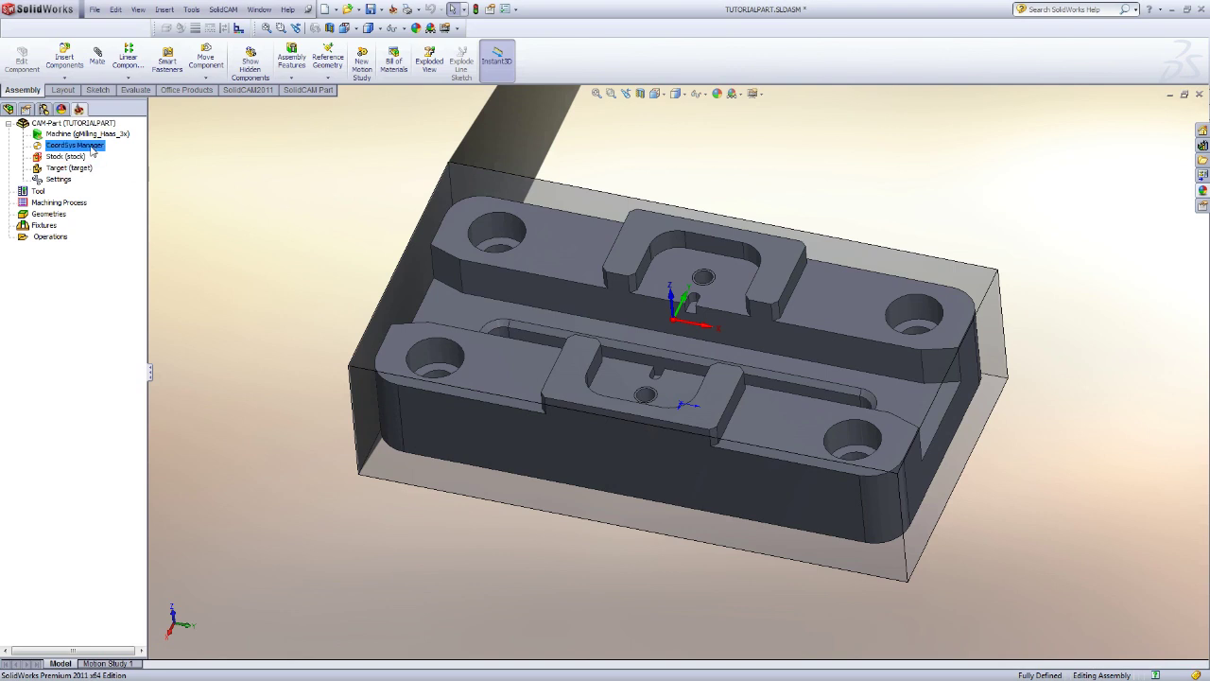
{"action": "left_click", "coordinate": [82, 158]}
{"action": "left_click", "coordinate": [82, 170]}
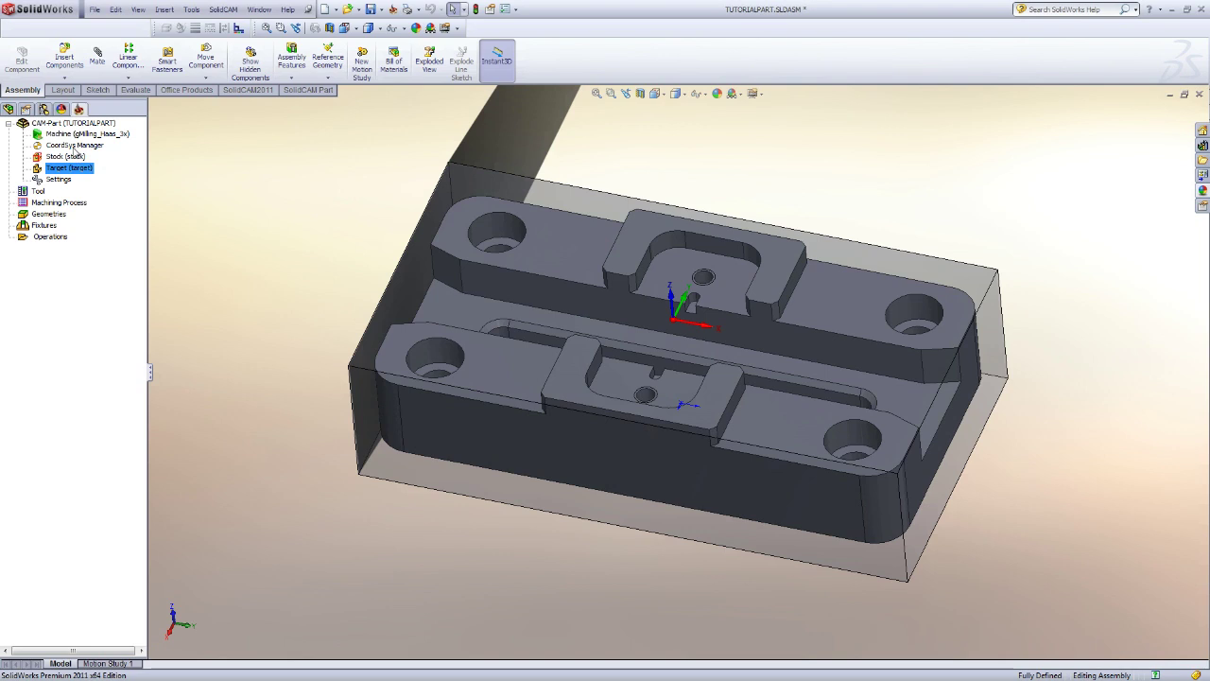
{"action": "left_click", "coordinate": [74, 147]}
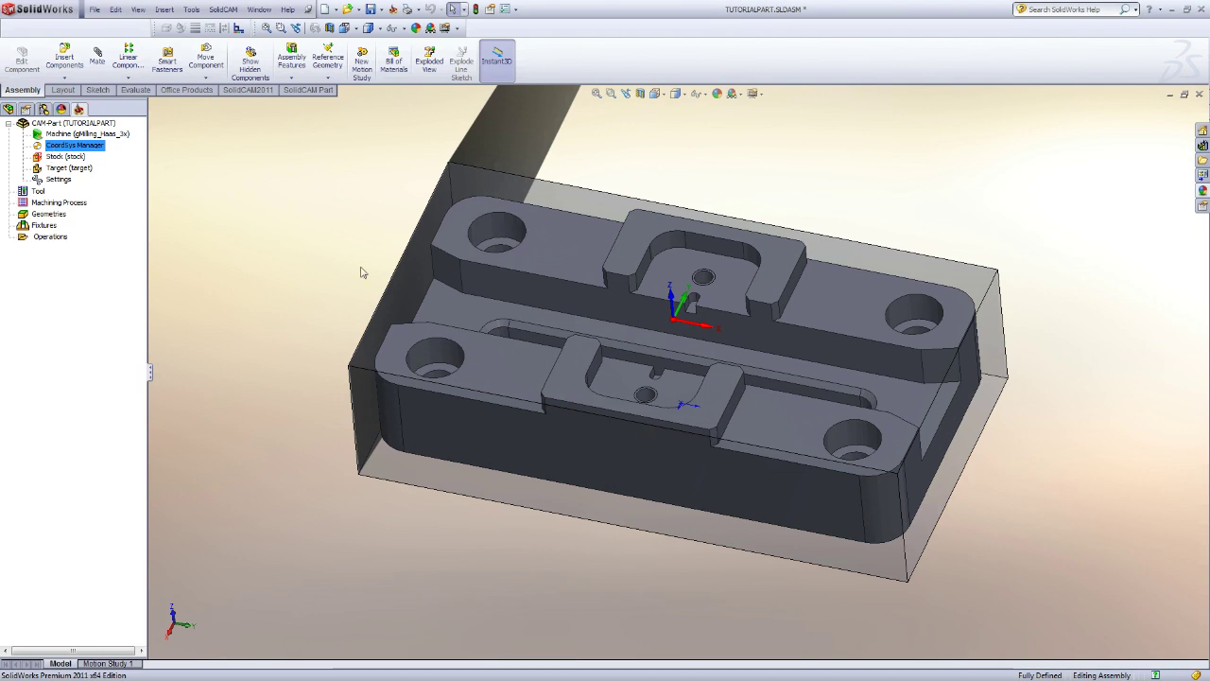
{"action": "double_click", "coordinate": [64, 146]}
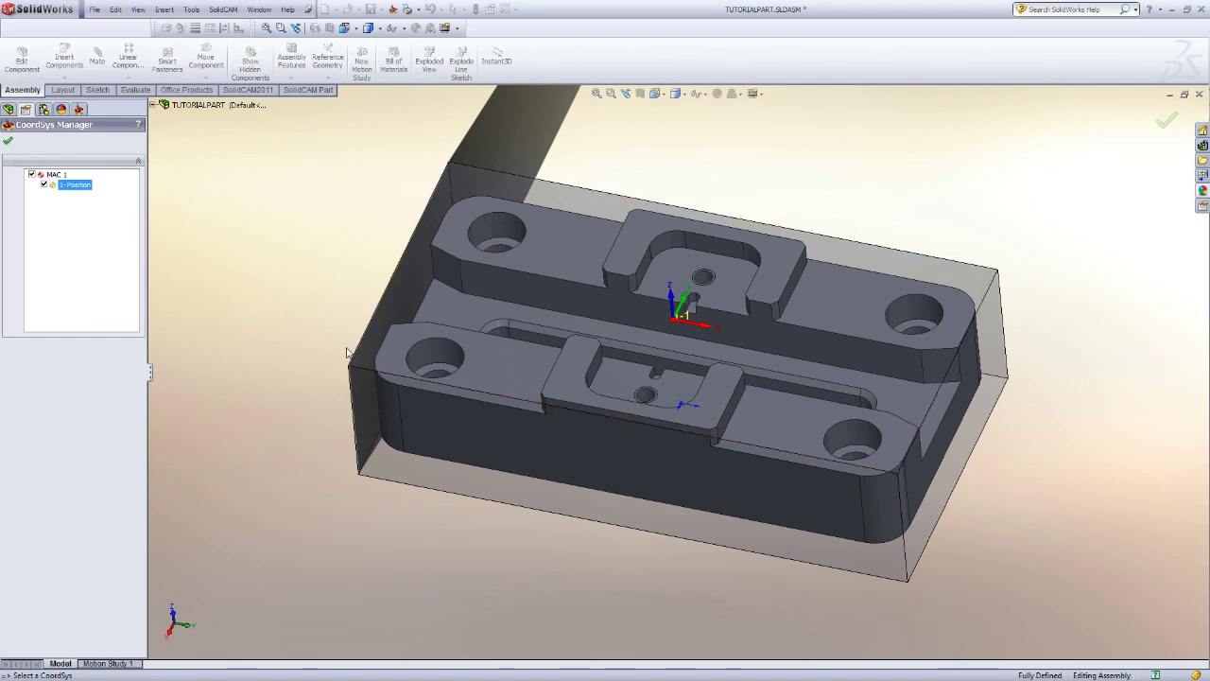
{"action": "left_click", "coordinate": [8, 141]}
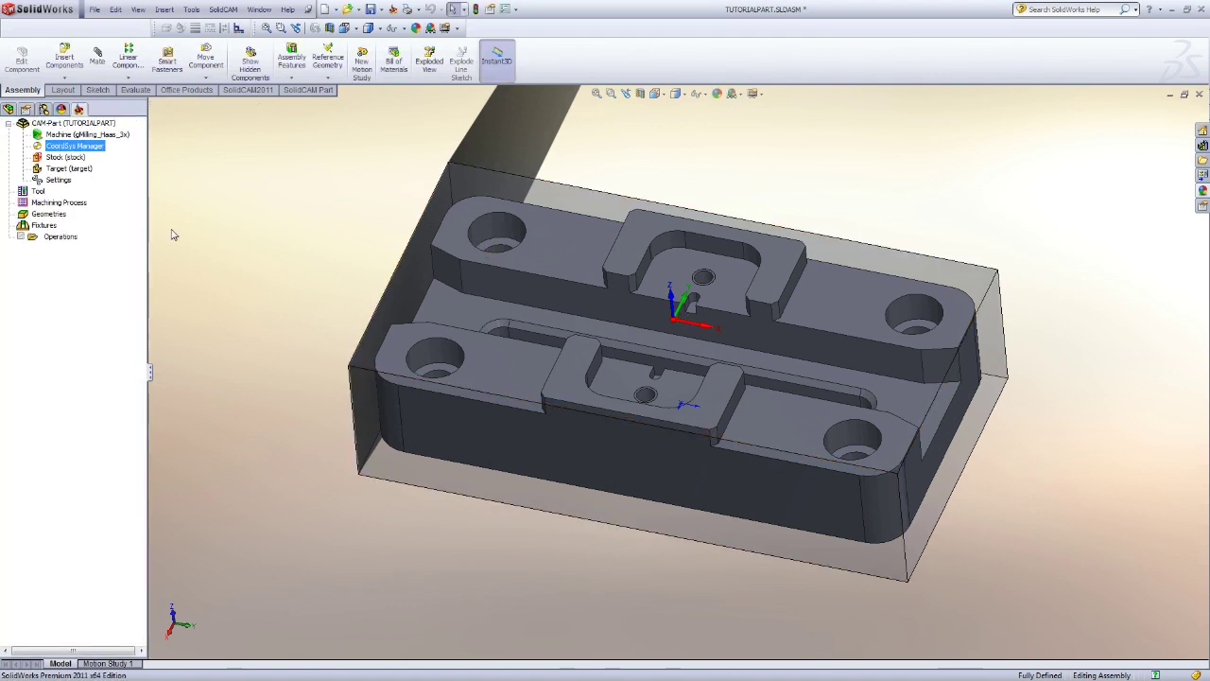